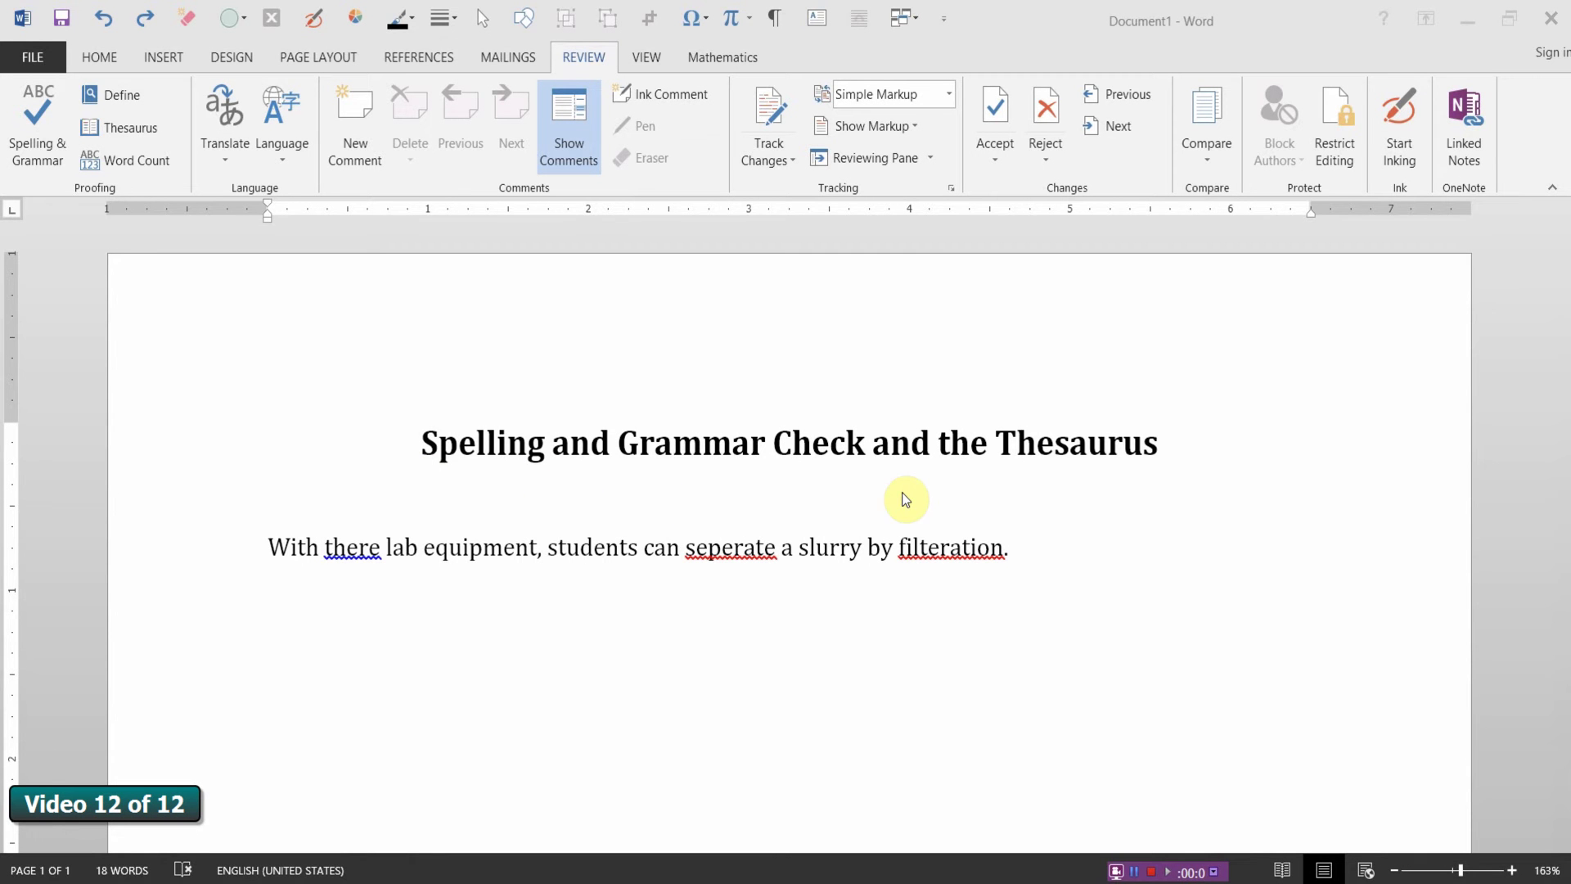
# - Bring the Word document with the flagged sample sentence into focus
pyautogui.click(1015, 464)
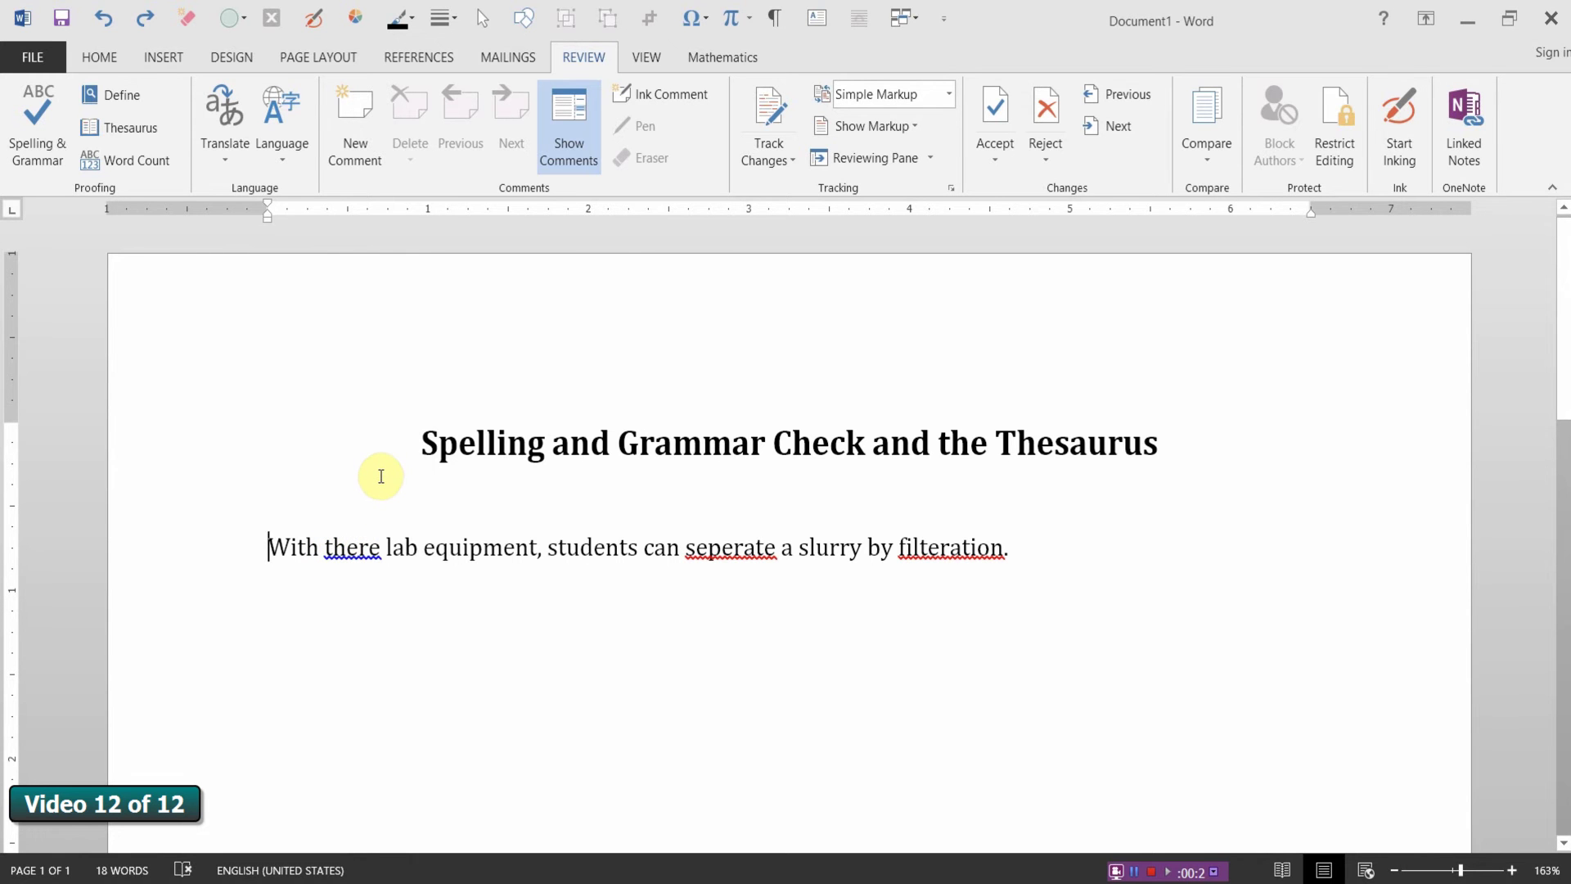
# - Open Word Options, go to the Proofing category, and bring up the AutoCorrect: English (United States) dialog
pyautogui.click(47, 54)
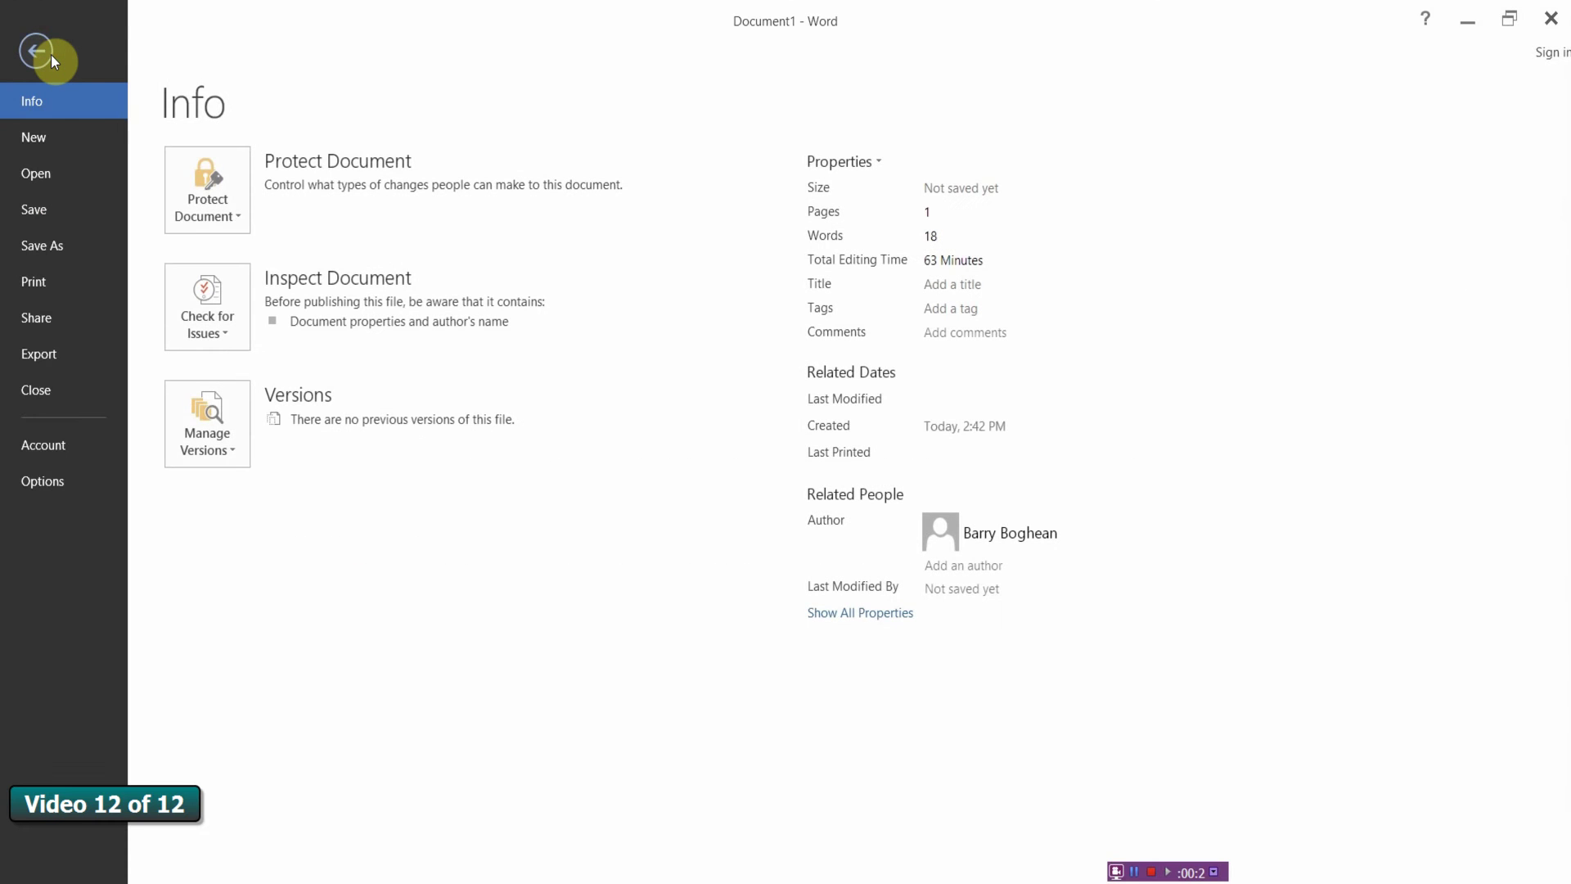
pyautogui.press('Escape')
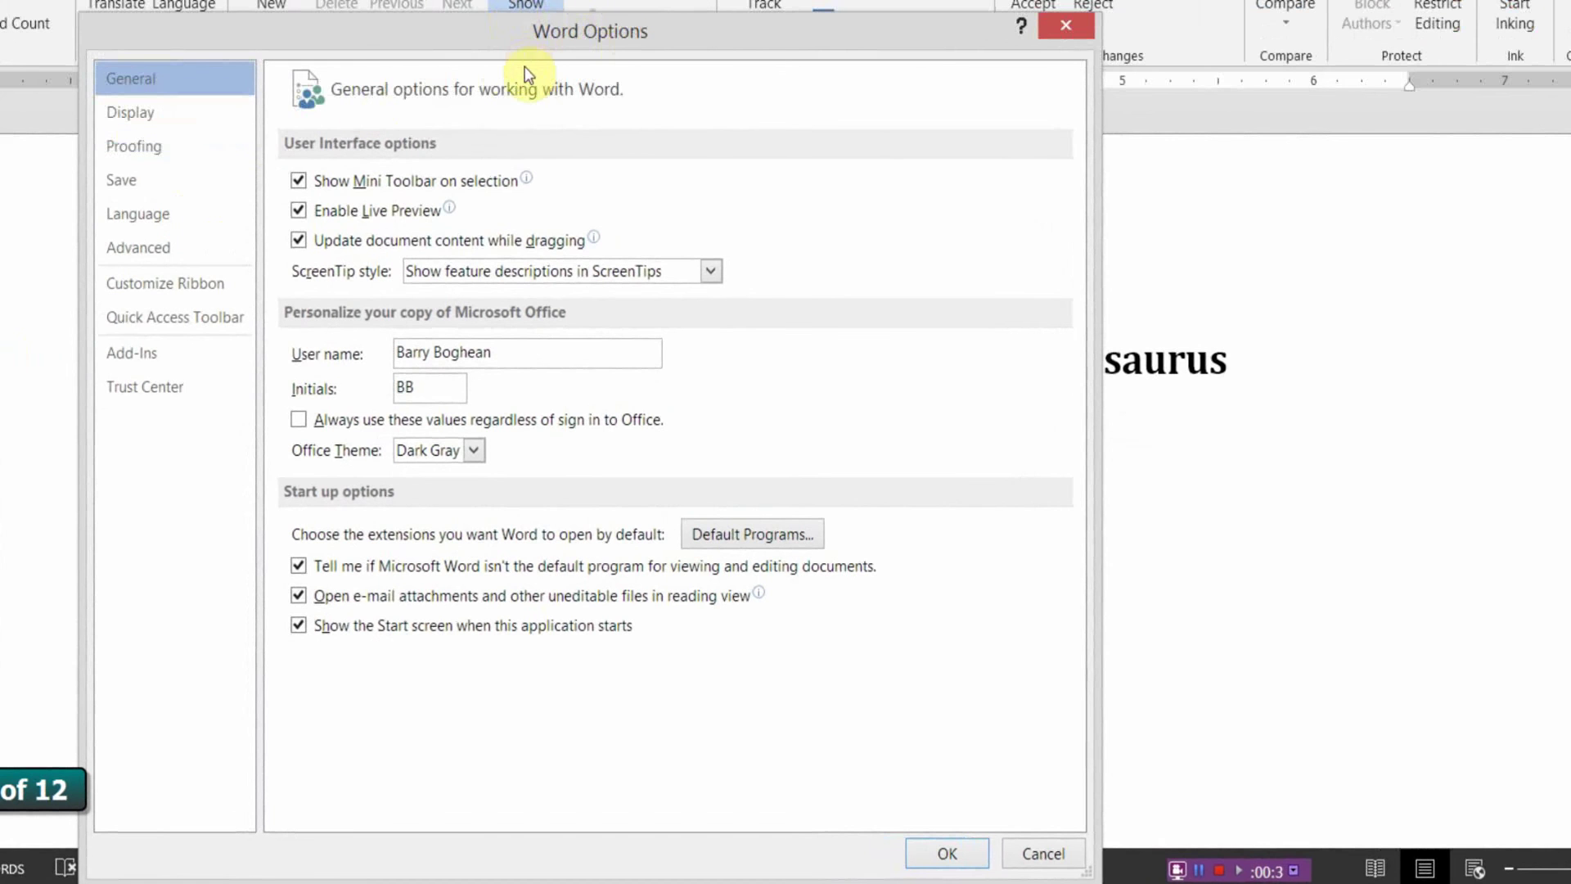
pyautogui.click(164, 151)
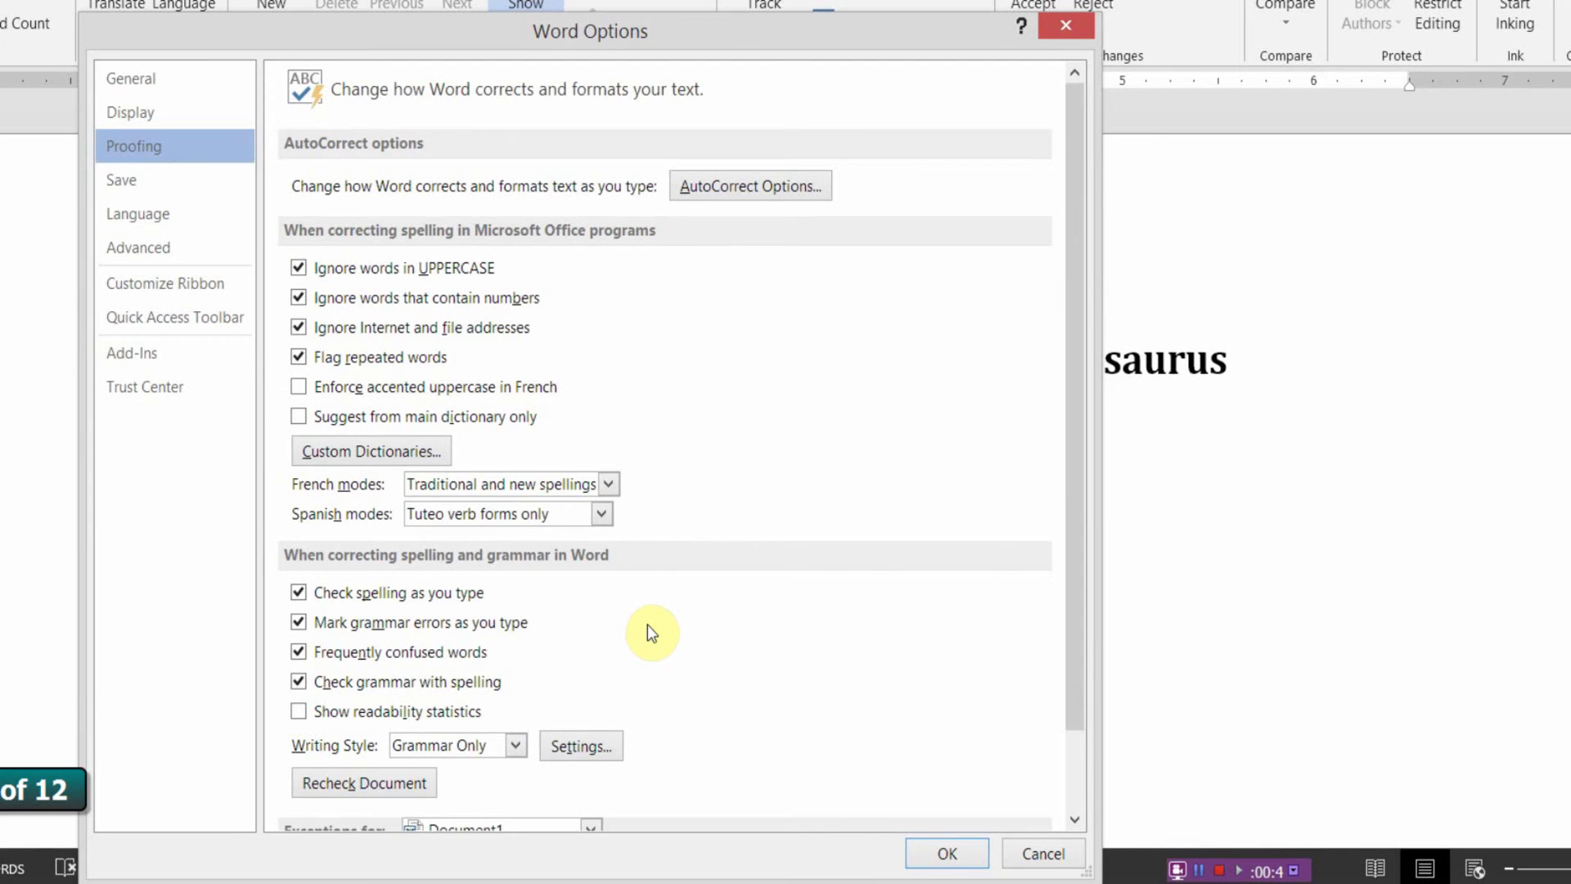
pyautogui.click(763, 185)
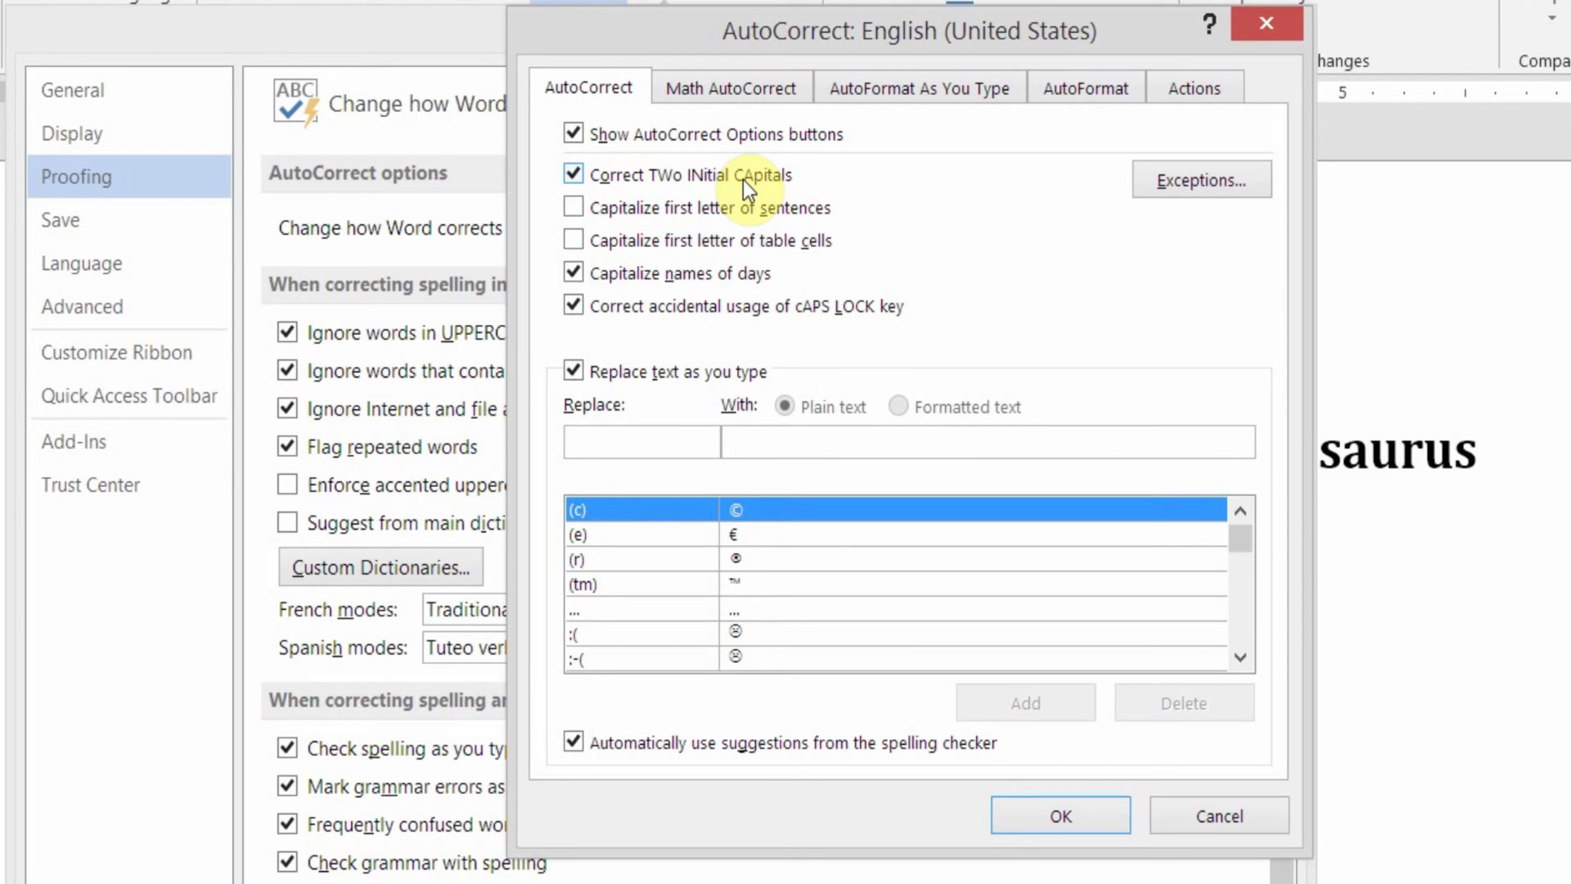
pyautogui.click(575, 209)
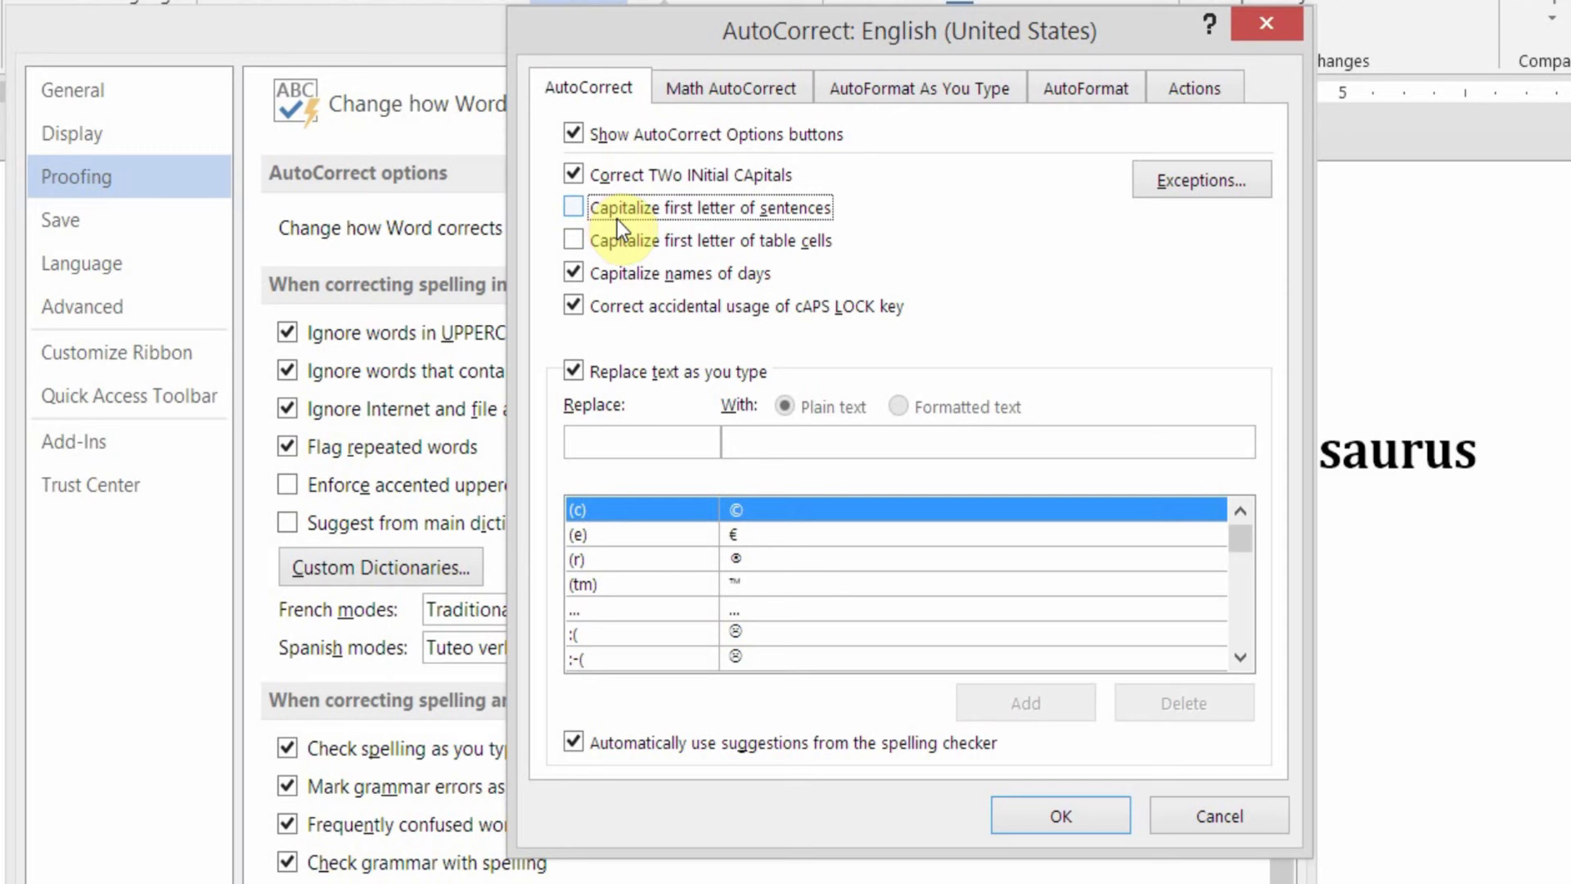
pyautogui.click(575, 240)
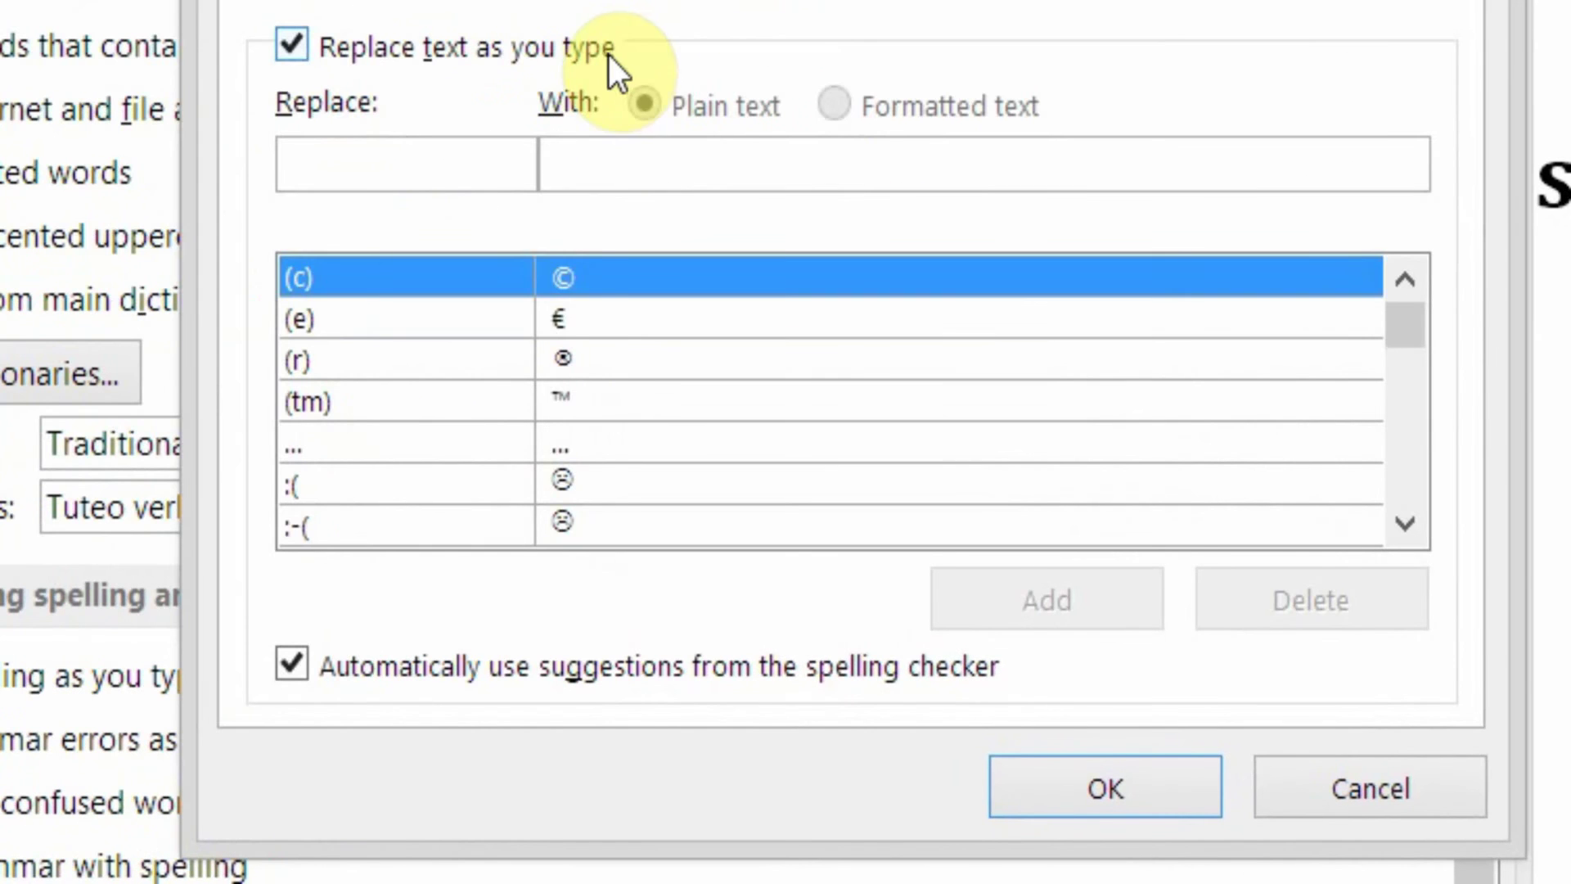
# - Inspect the (e), :( and abscence entries in the Replace text as you type list
pyautogui.click(445, 320)
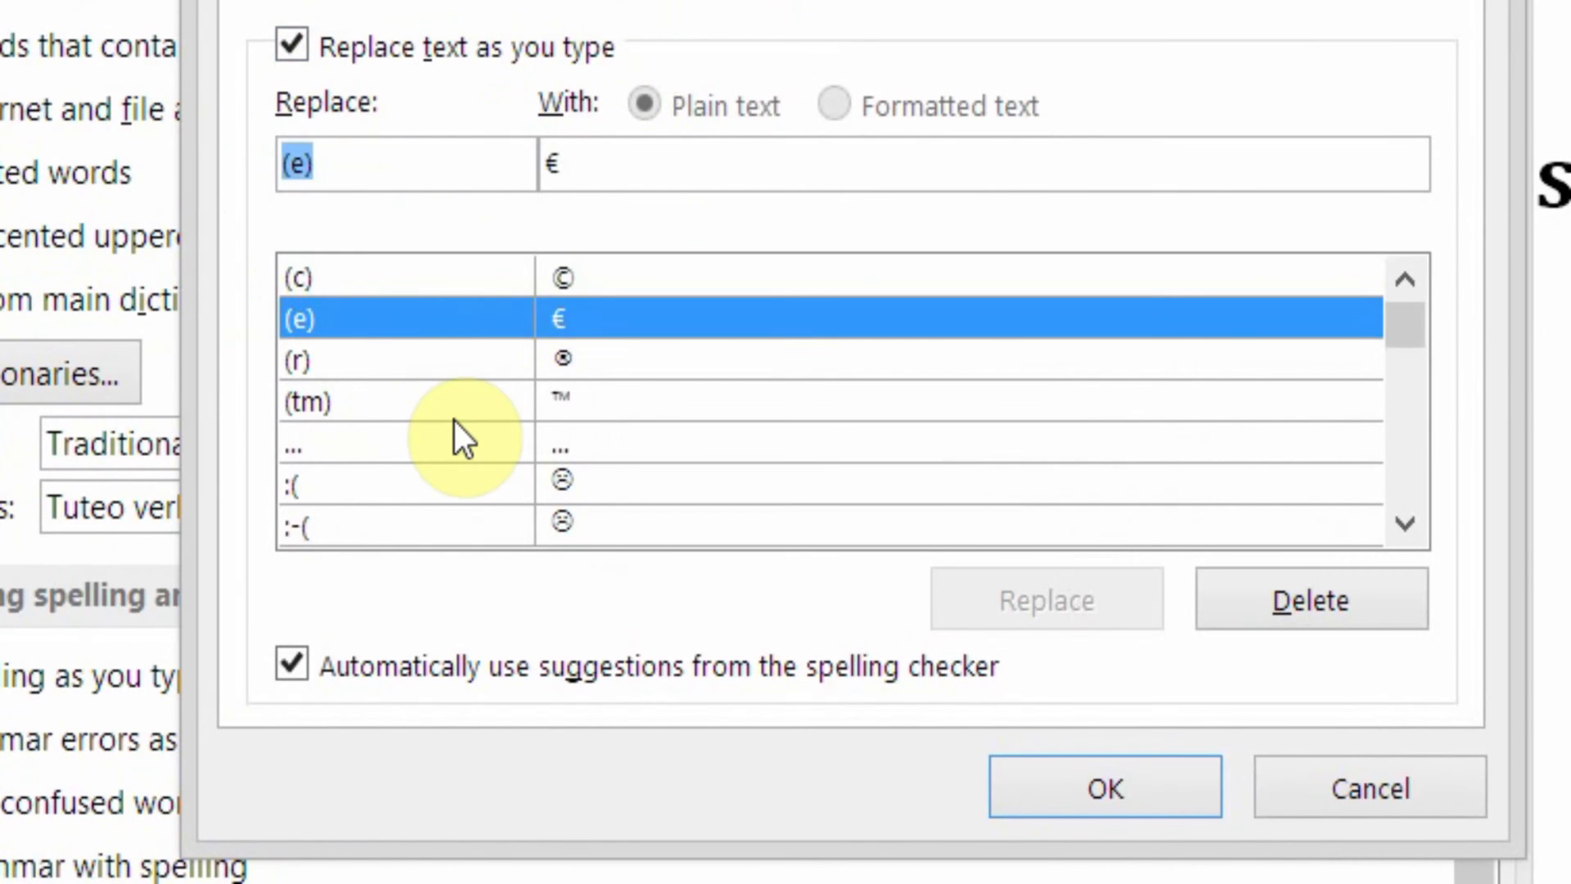
pyautogui.click(450, 485)
pyautogui.scroll(-2, 418, 409)
pyautogui.scroll(-5, 409, 401)
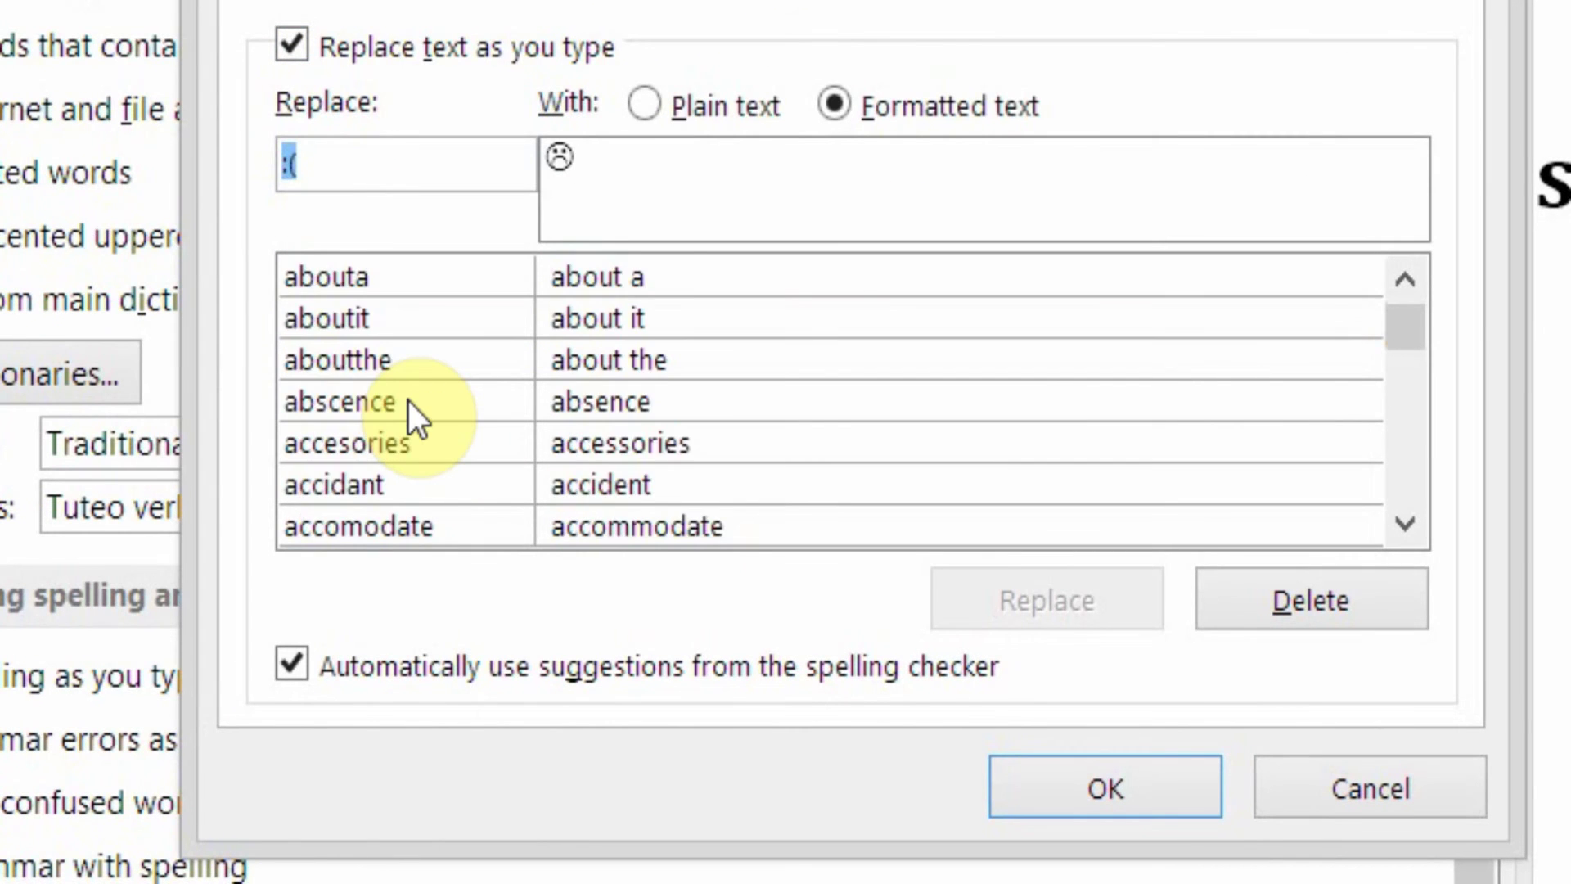
pyautogui.click(409, 401)
pyautogui.scroll(7, 401, 400)
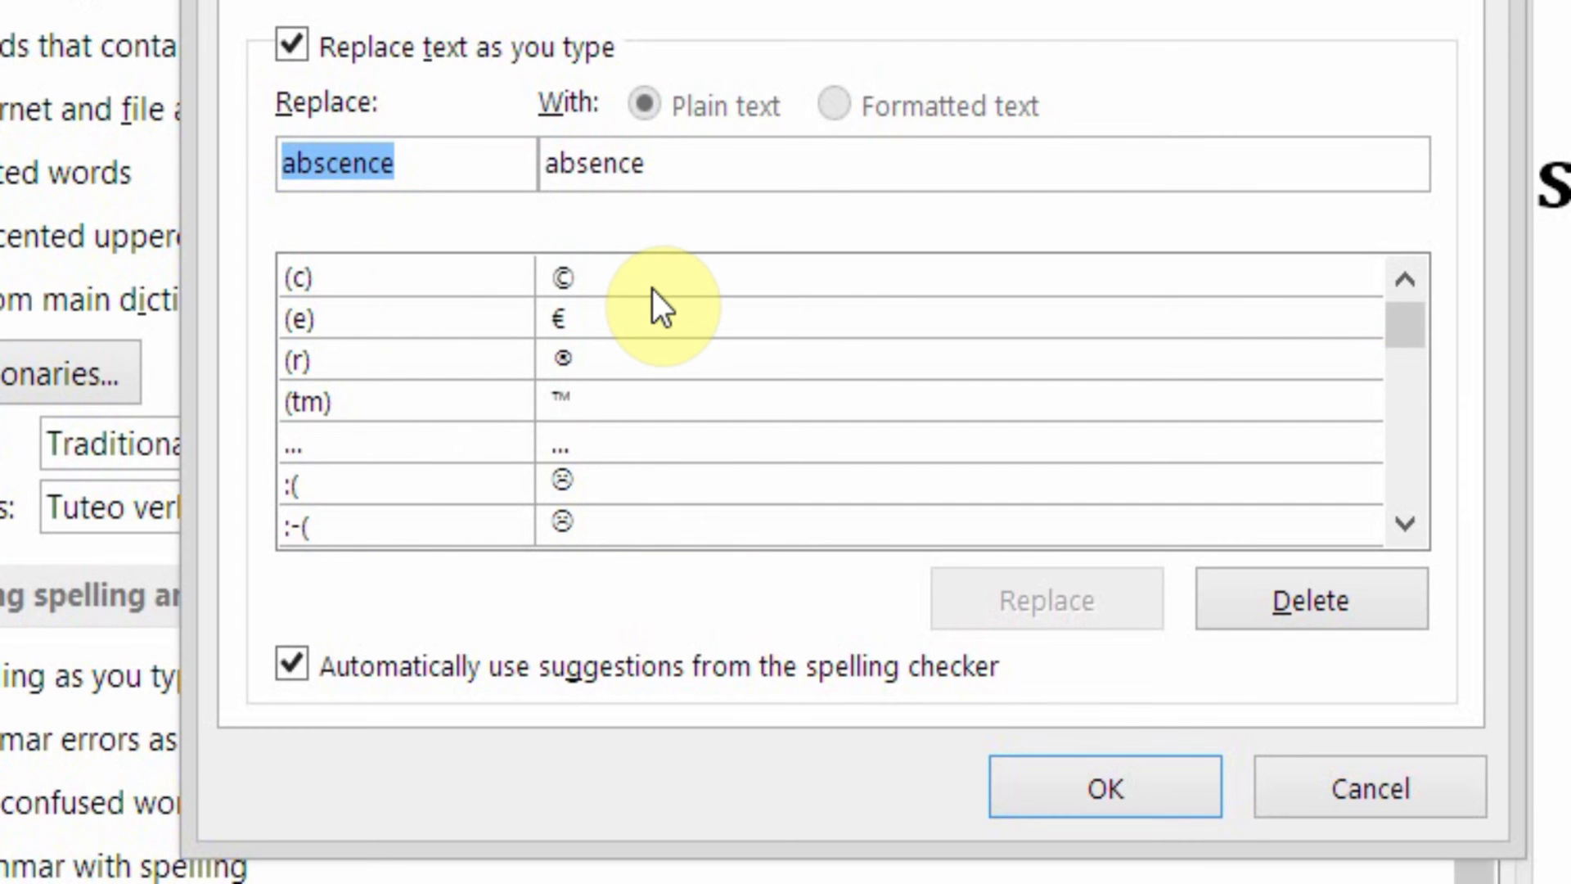
# - Browse the (r), :-(, :), <--, ==> and --> entries, ending on the abscence-to-absence correction
pyautogui.click(610, 370)
pyautogui.scroll(-1, 611, 375)
pyautogui.scroll(-1, 610, 375)
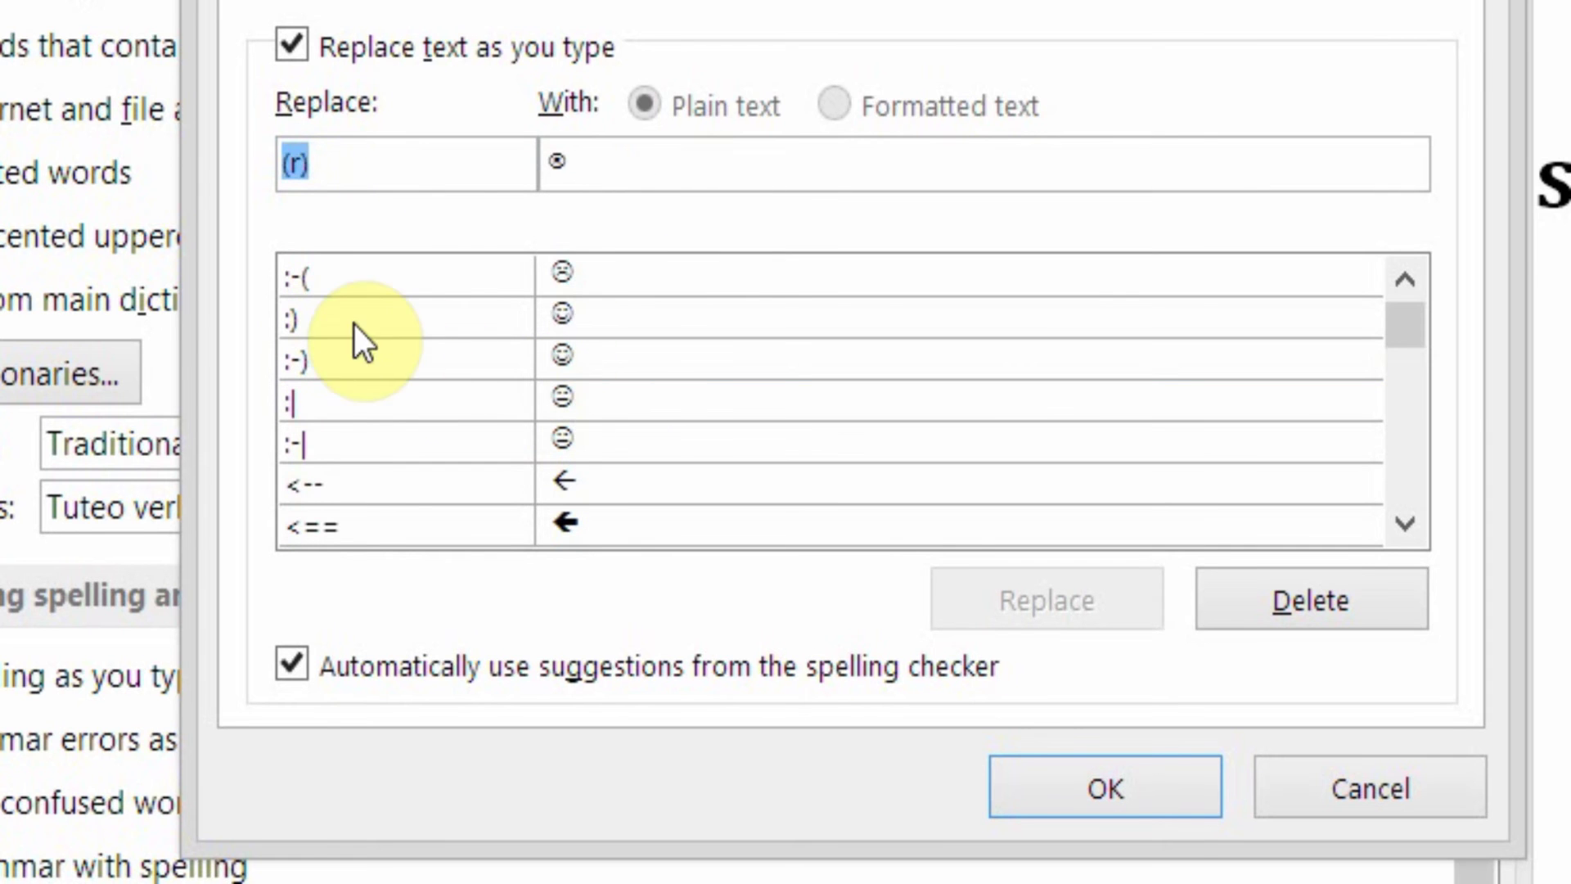
pyautogui.click(571, 285)
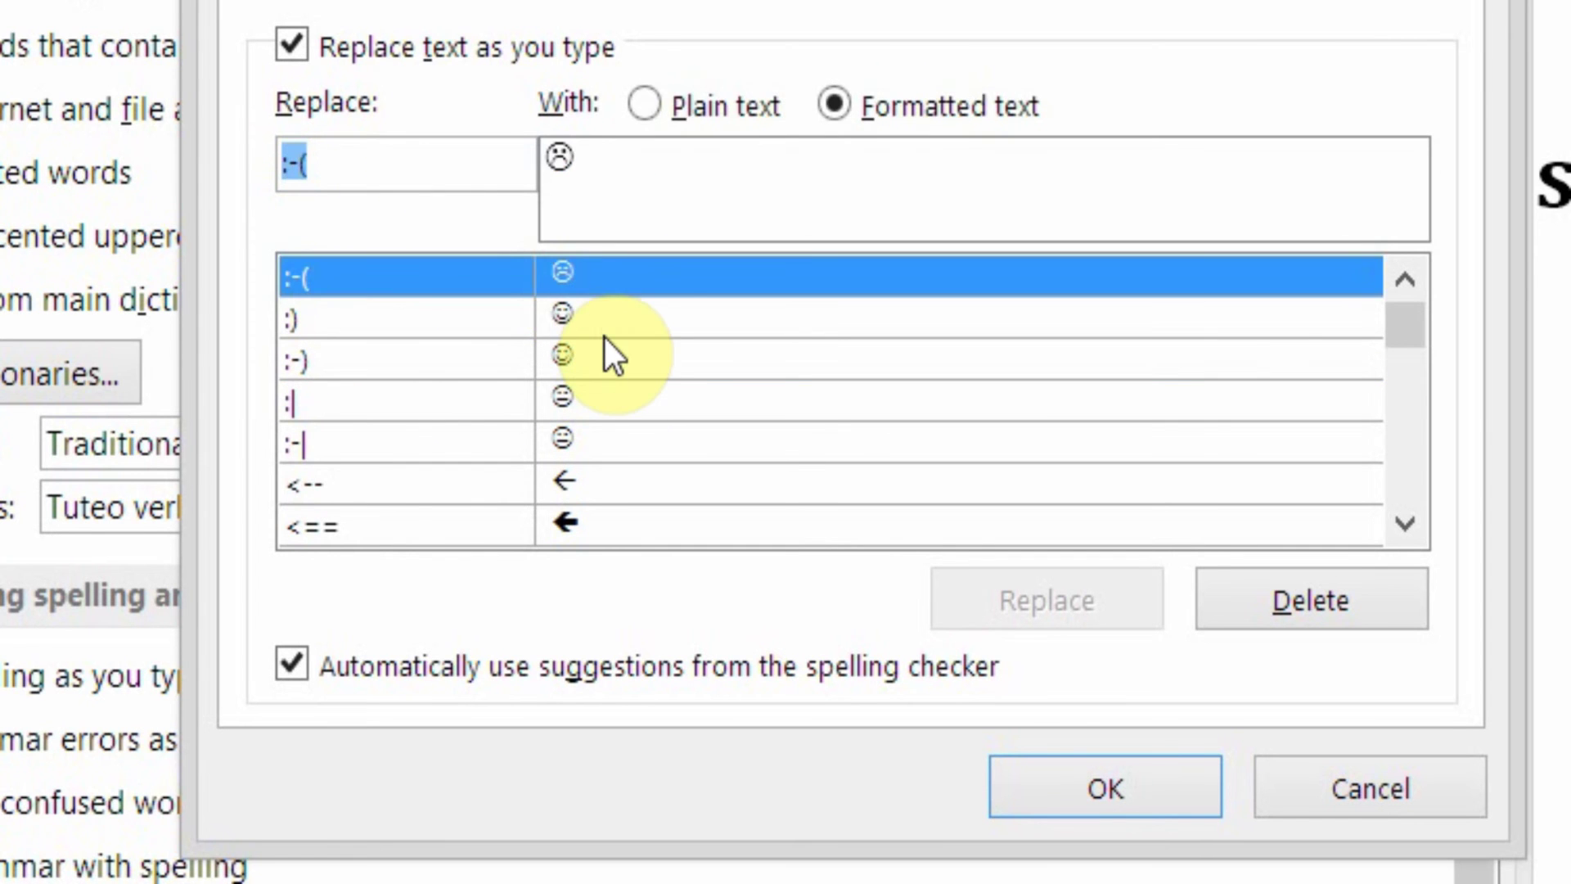
pyautogui.click(603, 334)
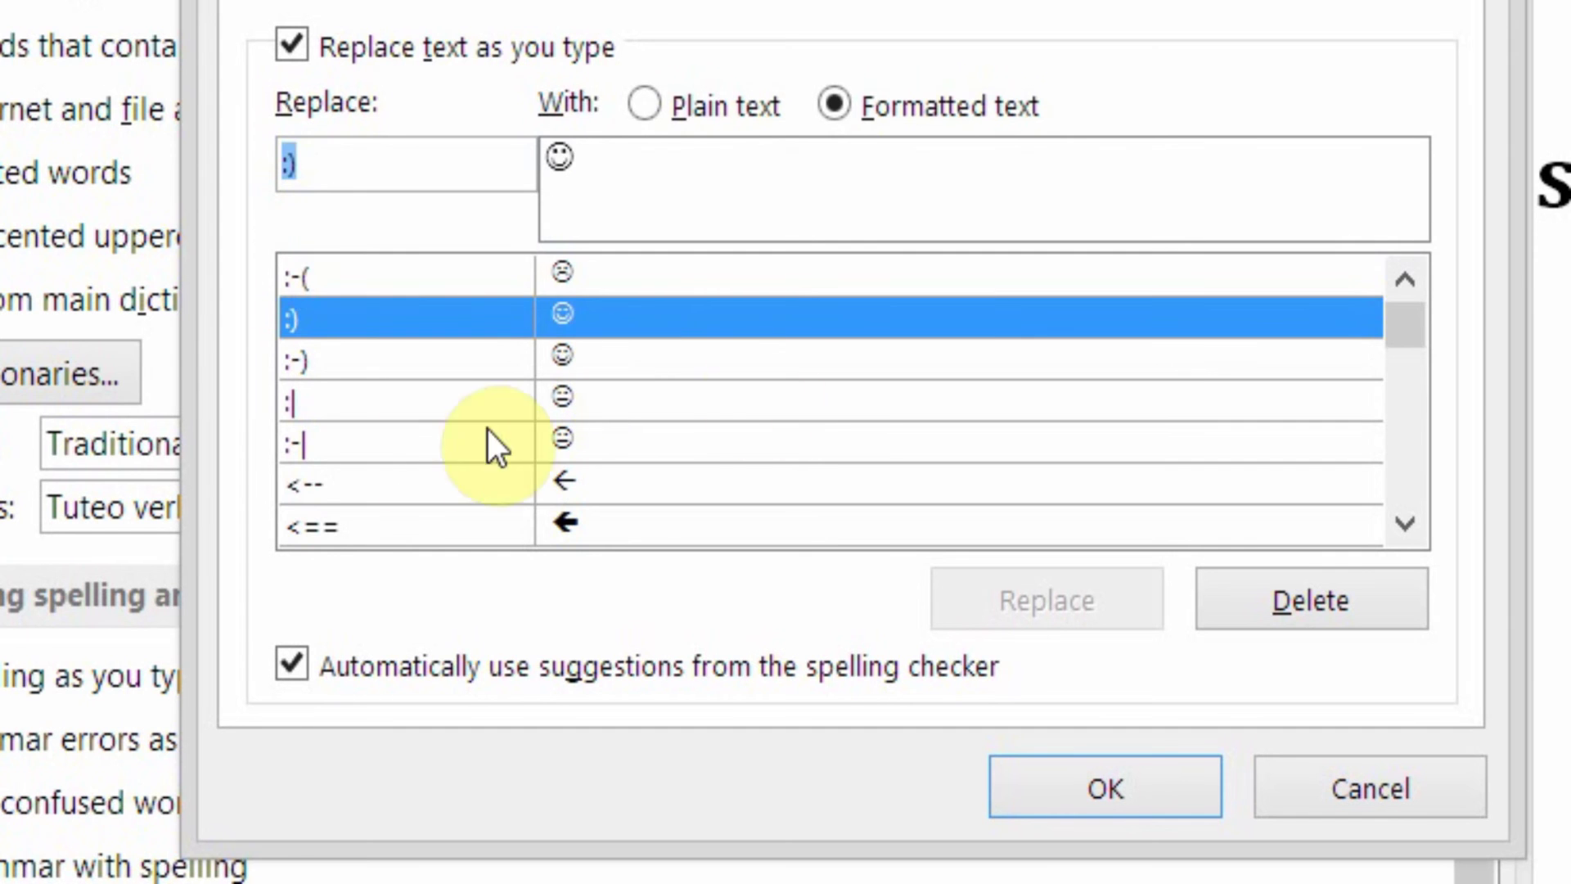
pyautogui.click(400, 473)
pyautogui.scroll(-2, 401, 470)
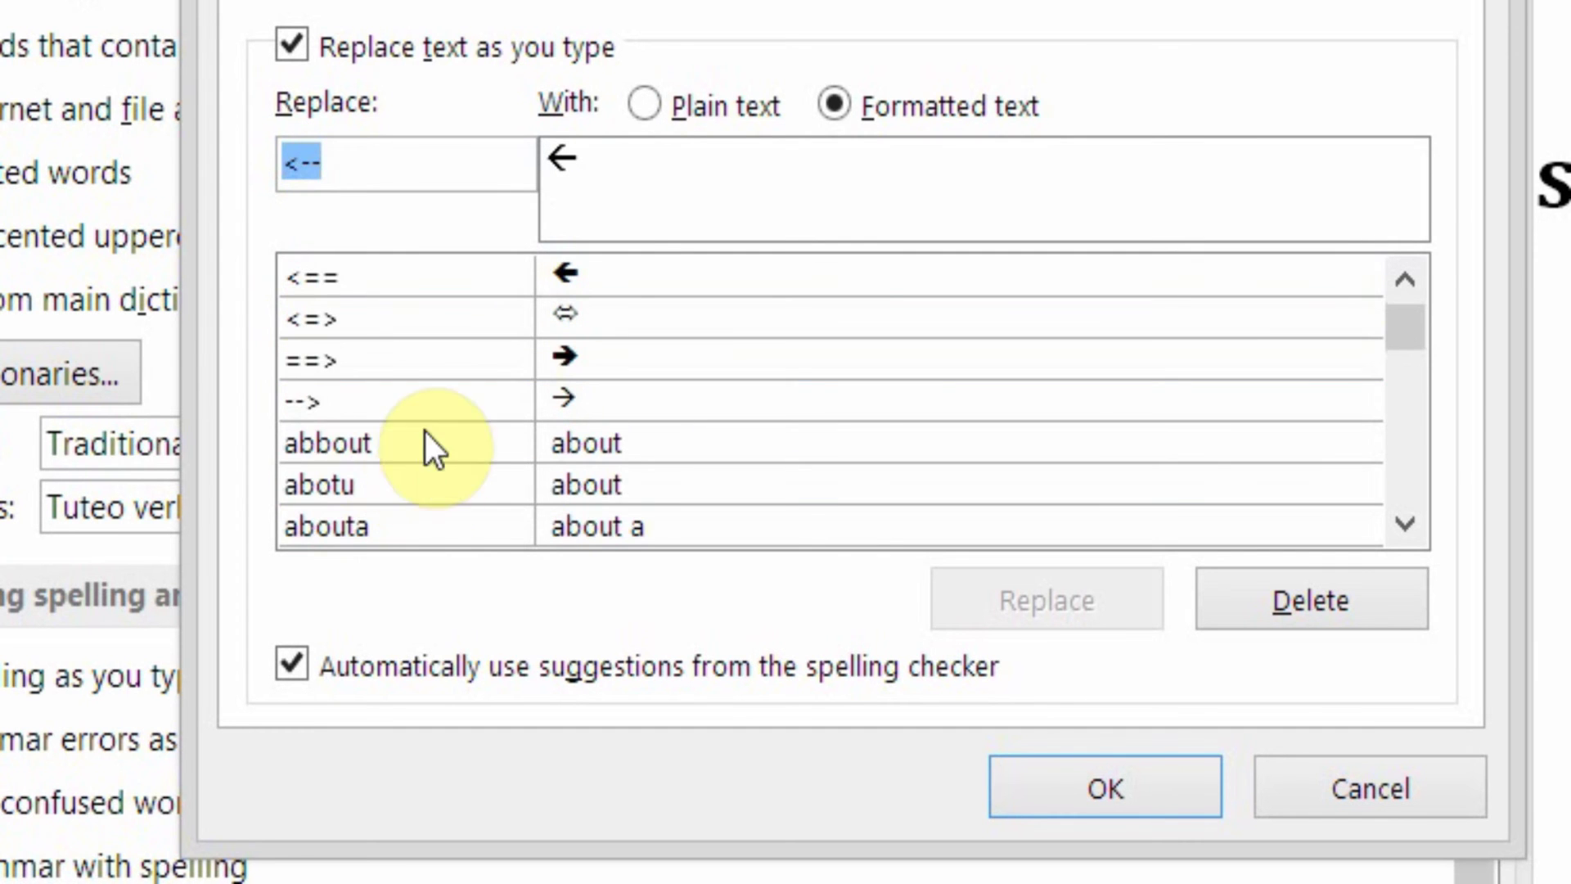
pyautogui.click(321, 360)
pyautogui.click(375, 387)
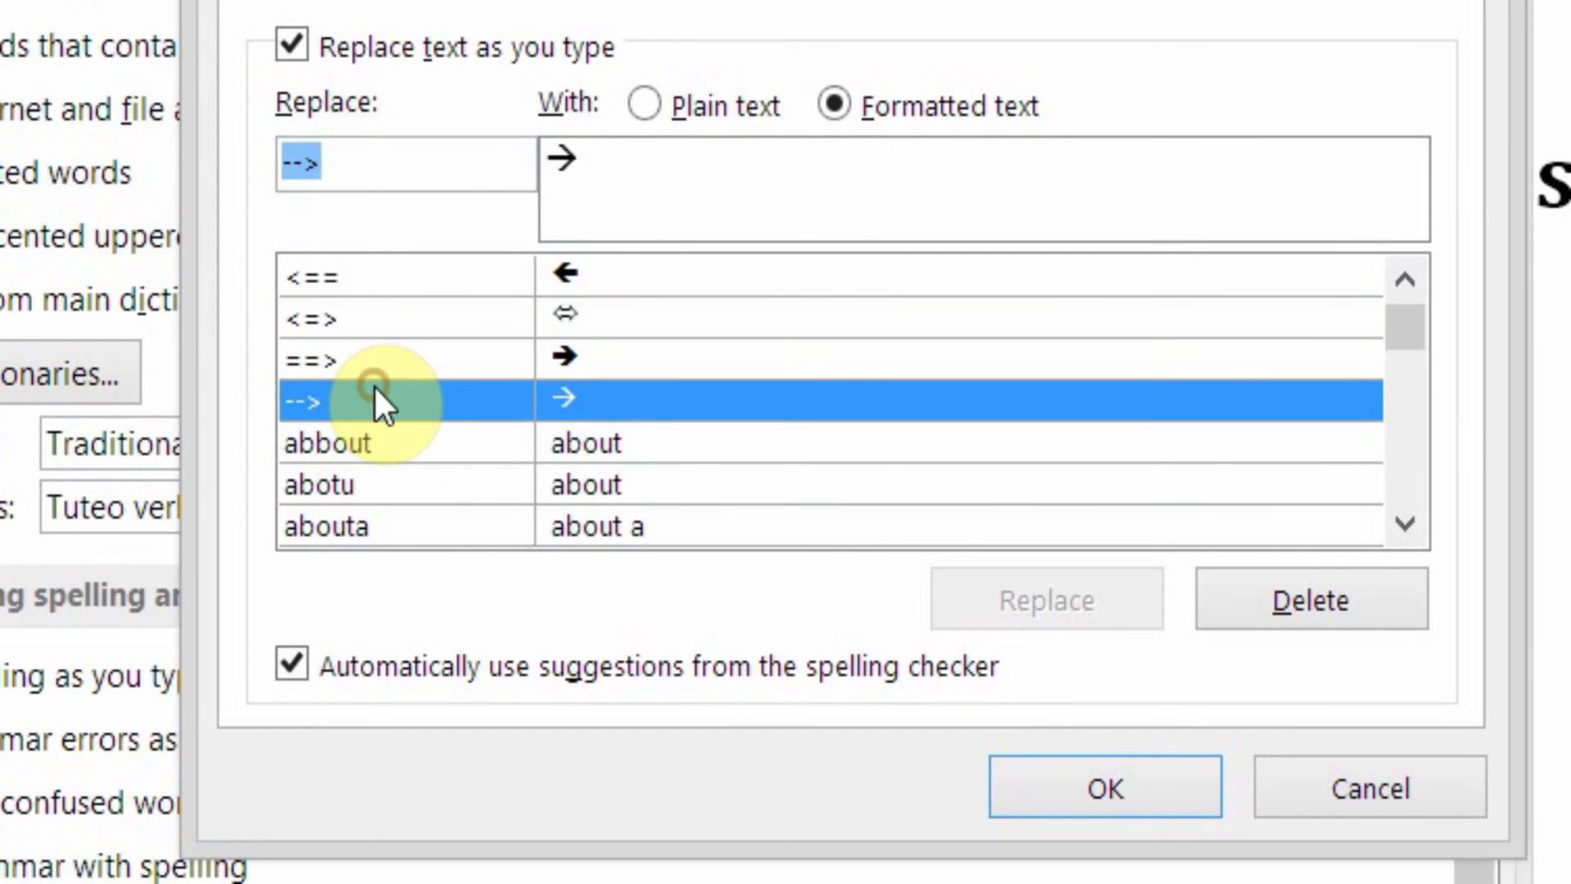
pyautogui.click(1420, 524)
pyautogui.click(1422, 522)
pyautogui.click(1422, 522)
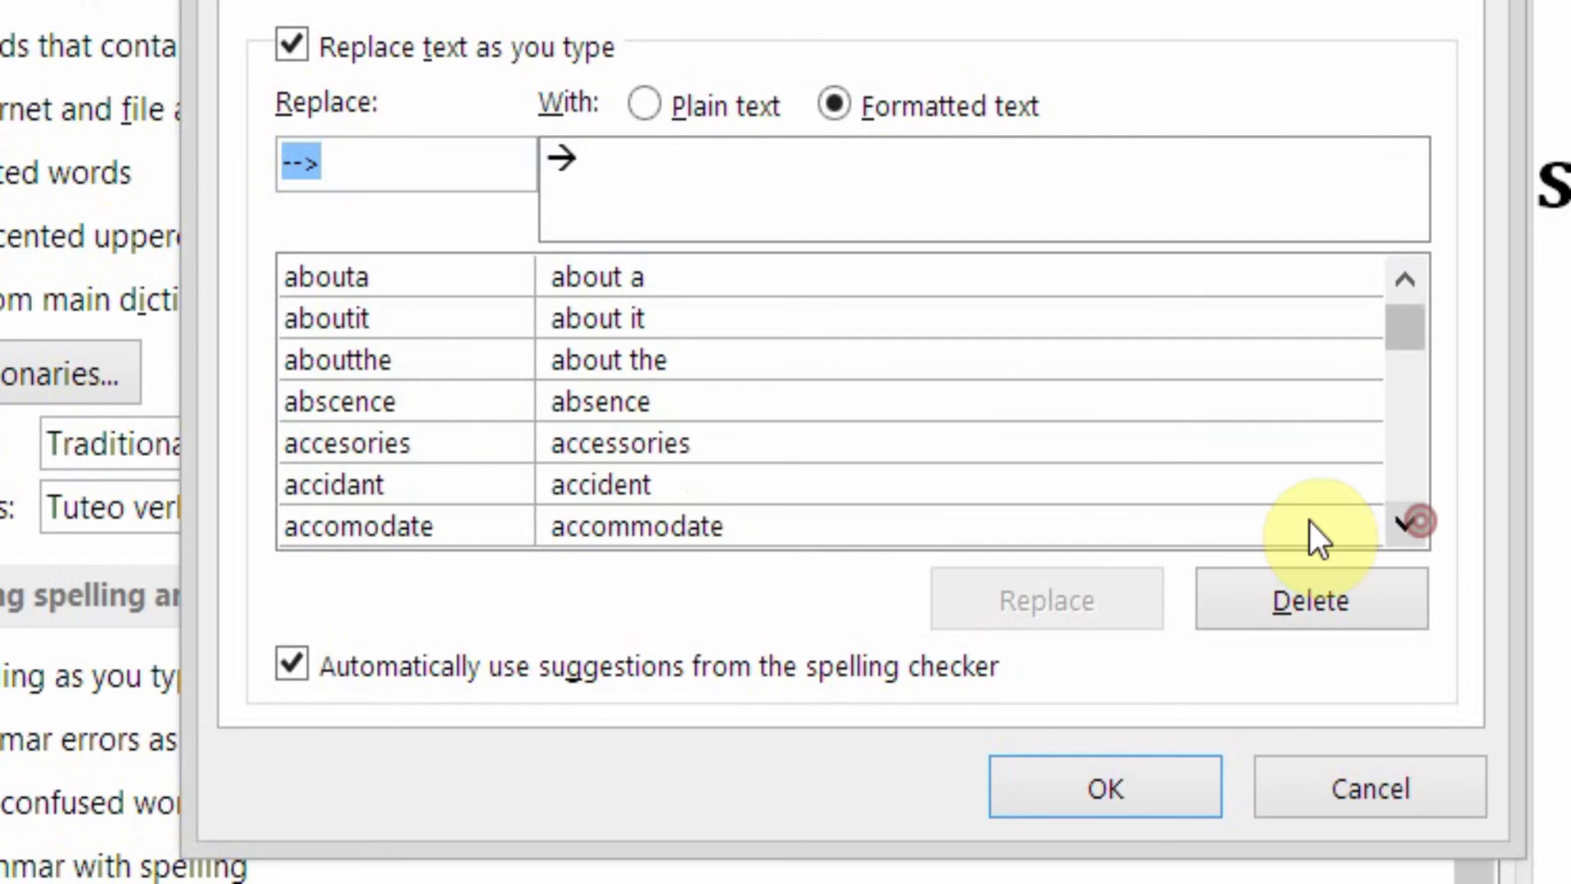
pyautogui.click(346, 403)
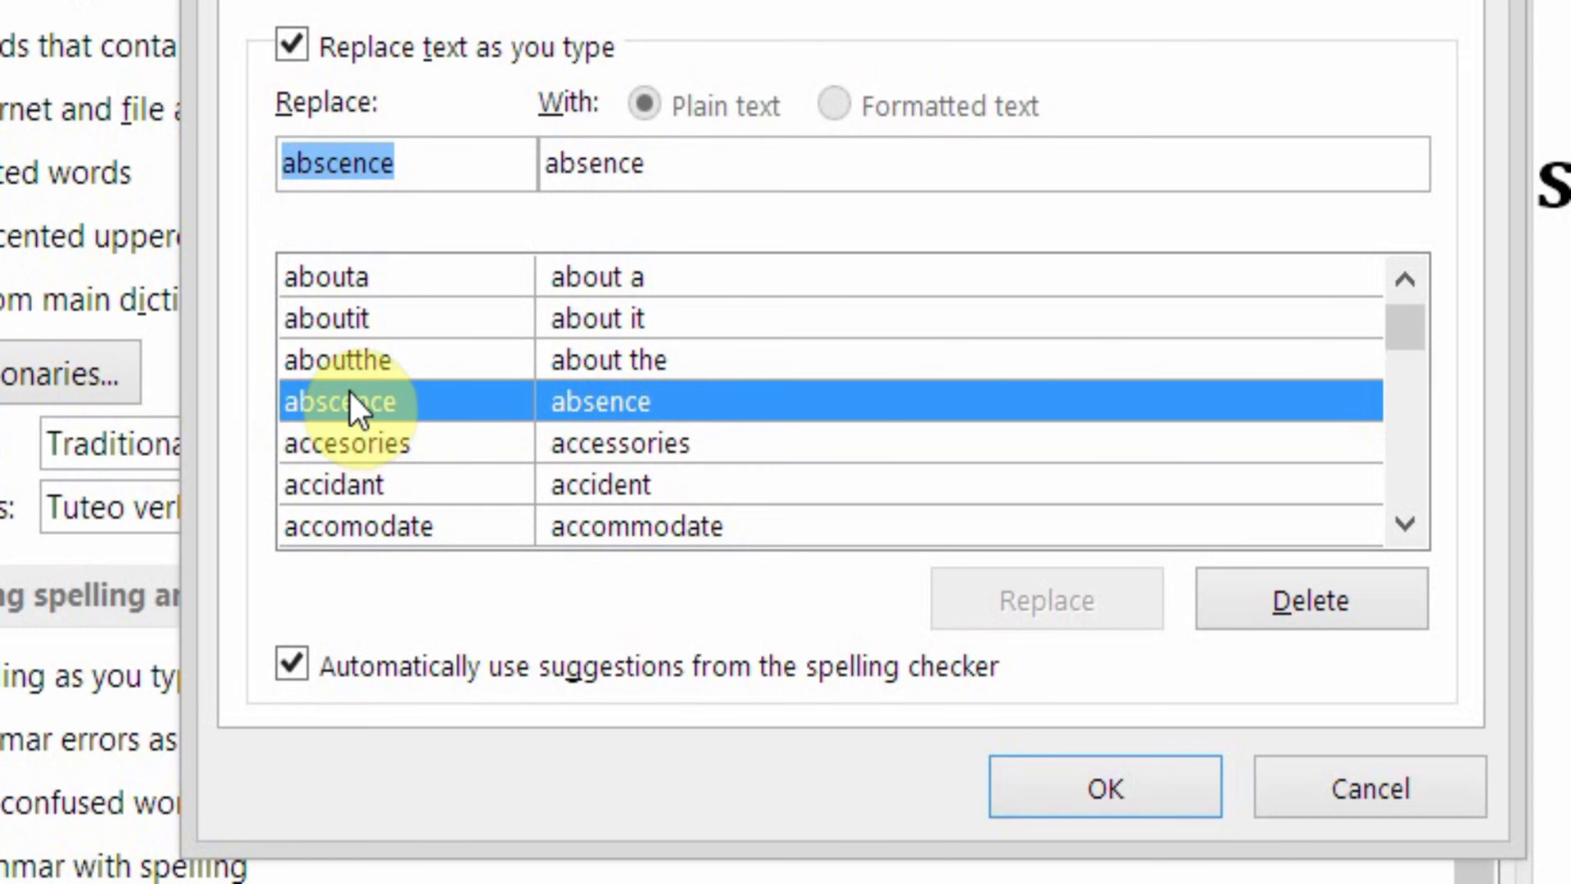
# - Delete the (c)-to-© copyright entry from the AutoCorrect list, then add it back
pyautogui.click(1406, 285)
pyautogui.click(1405, 285)
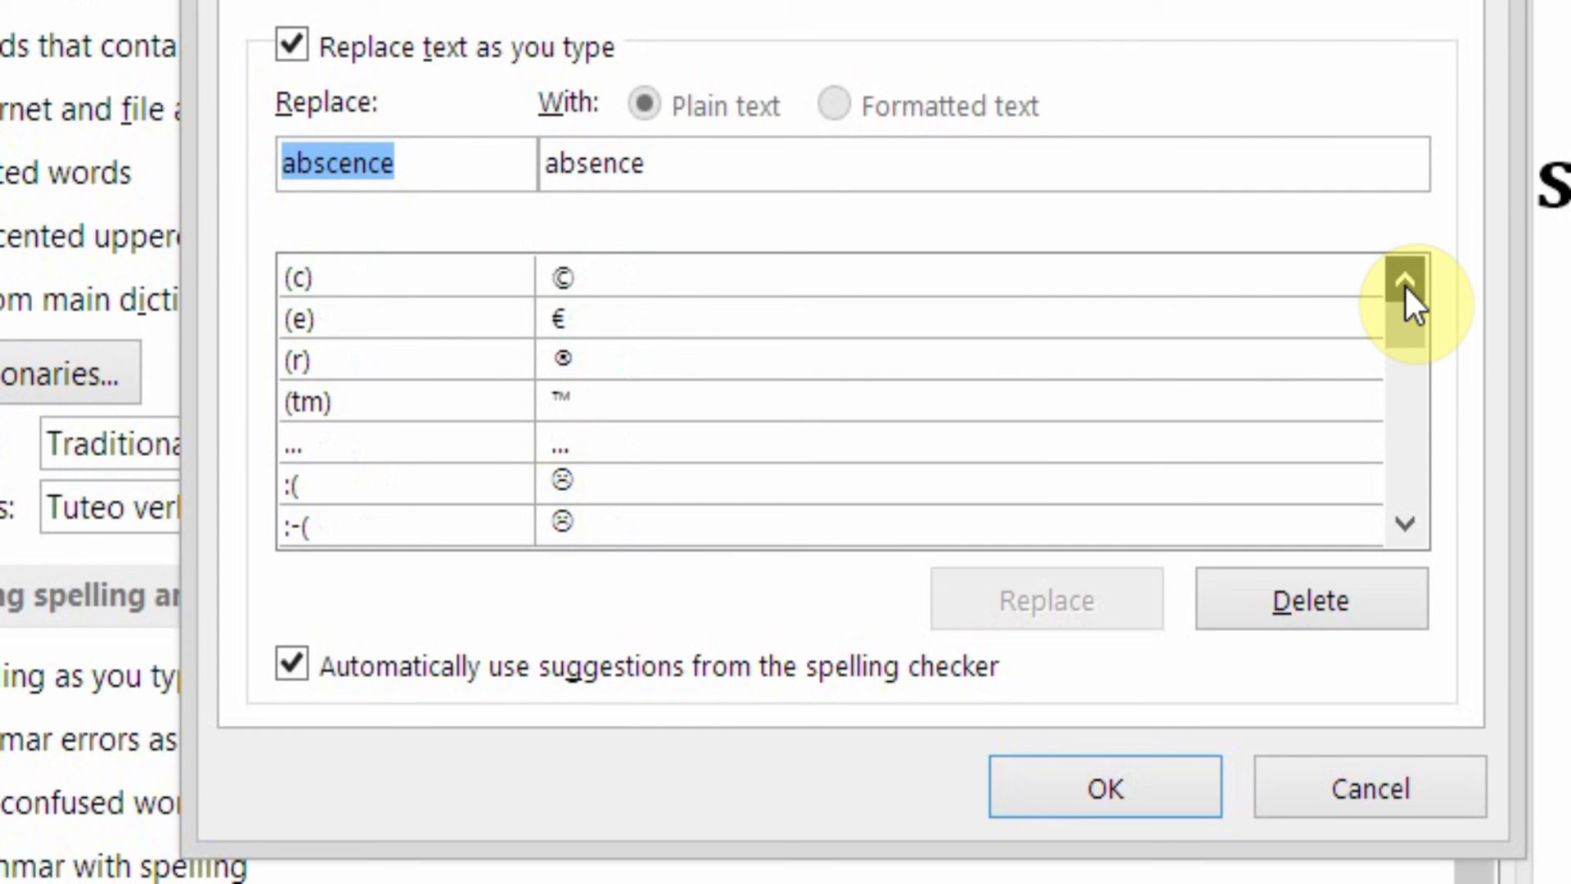
pyautogui.click(581, 280)
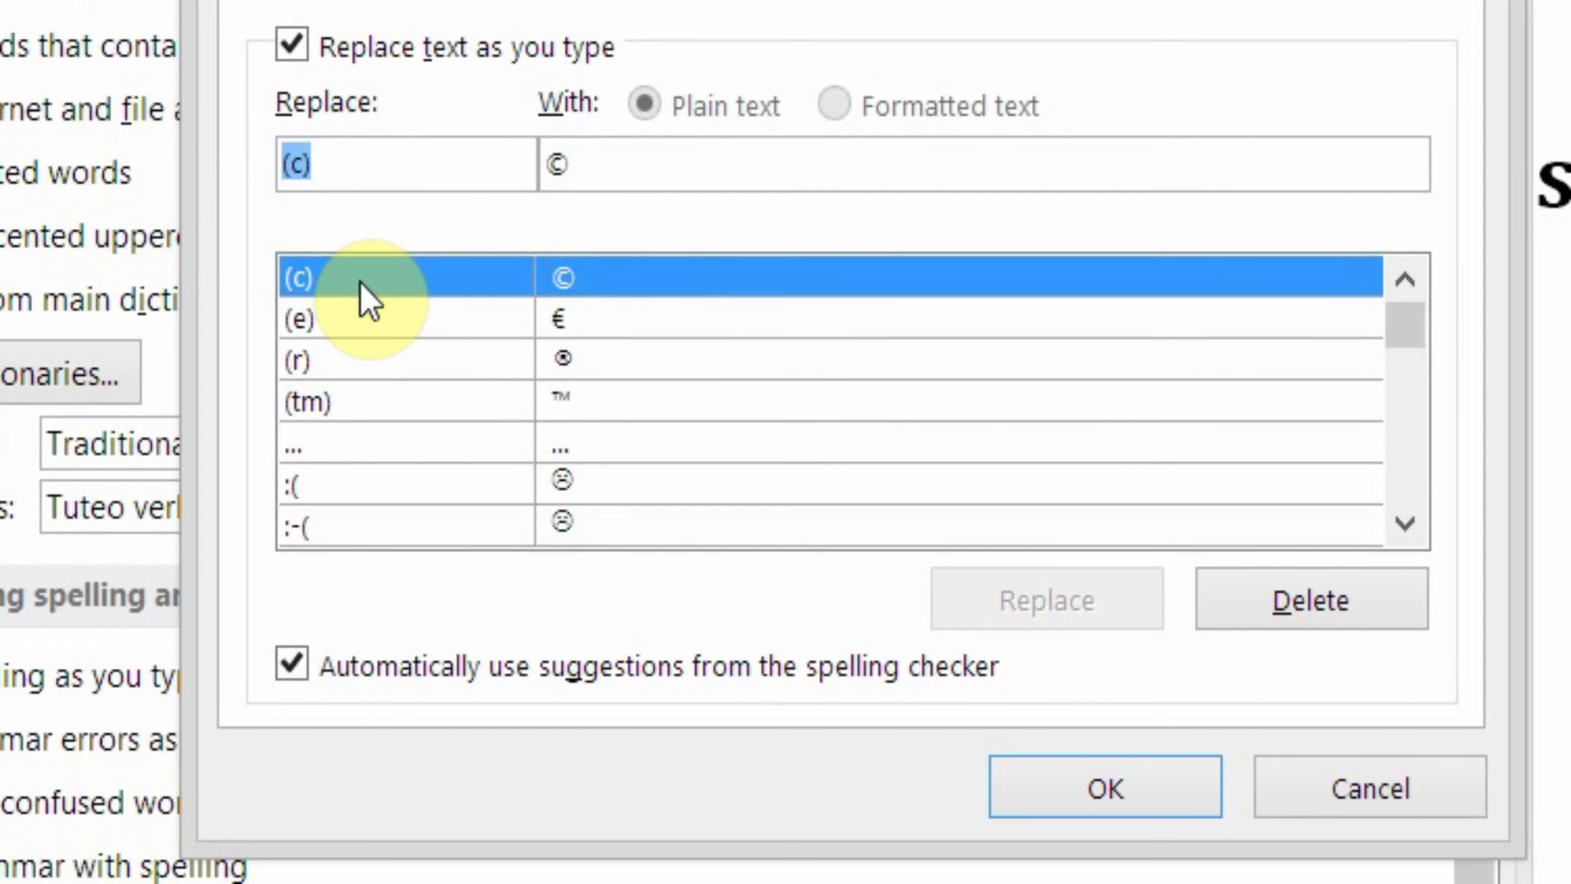
pyautogui.click(1286, 591)
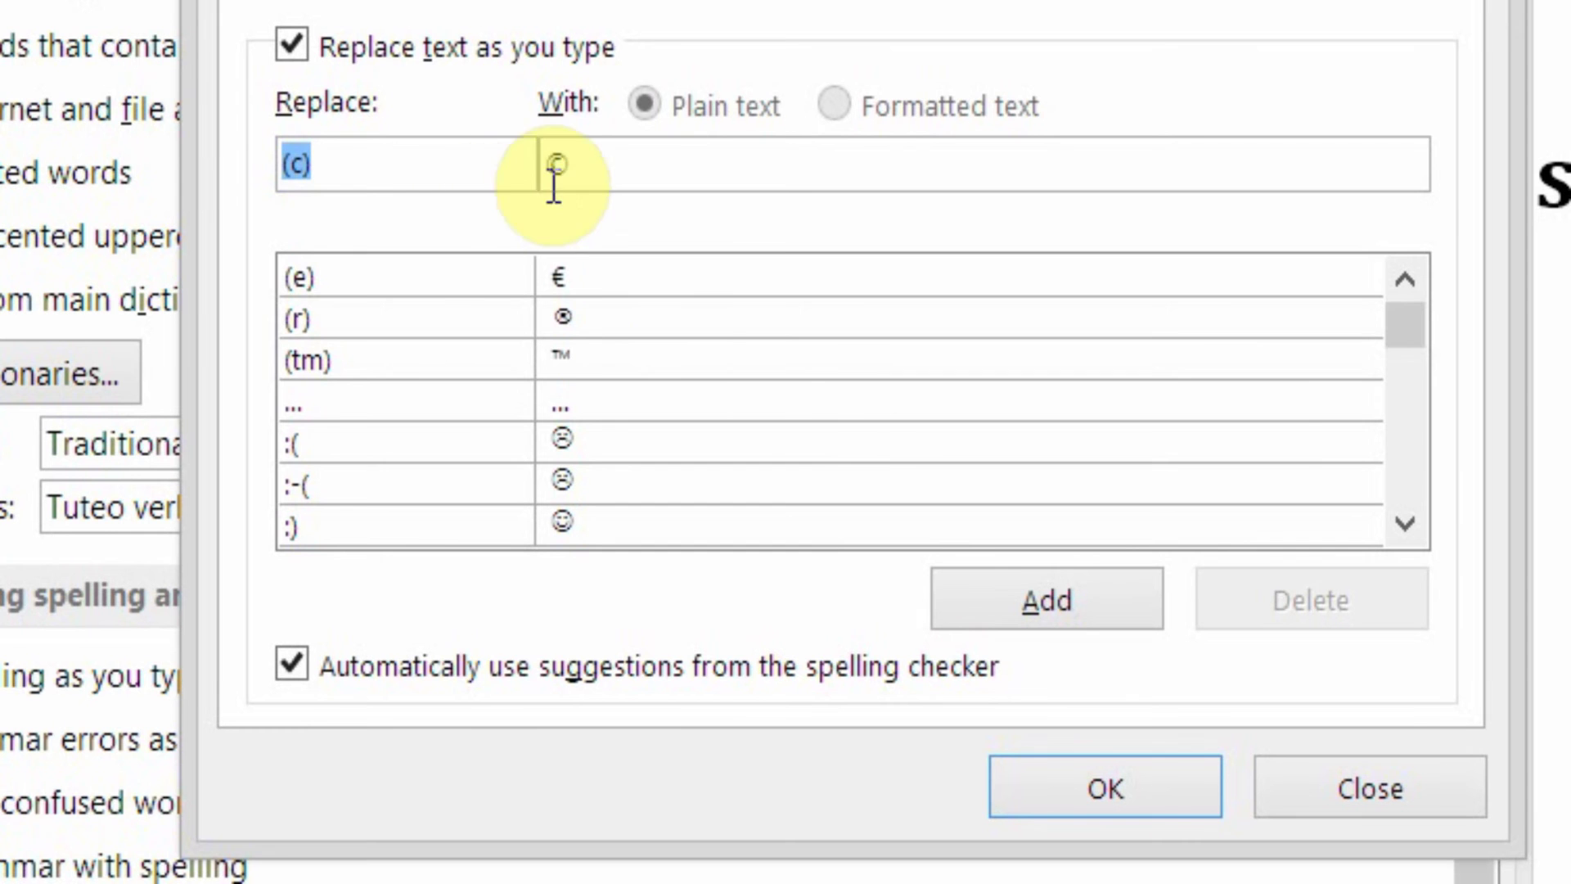
pyautogui.click(1034, 590)
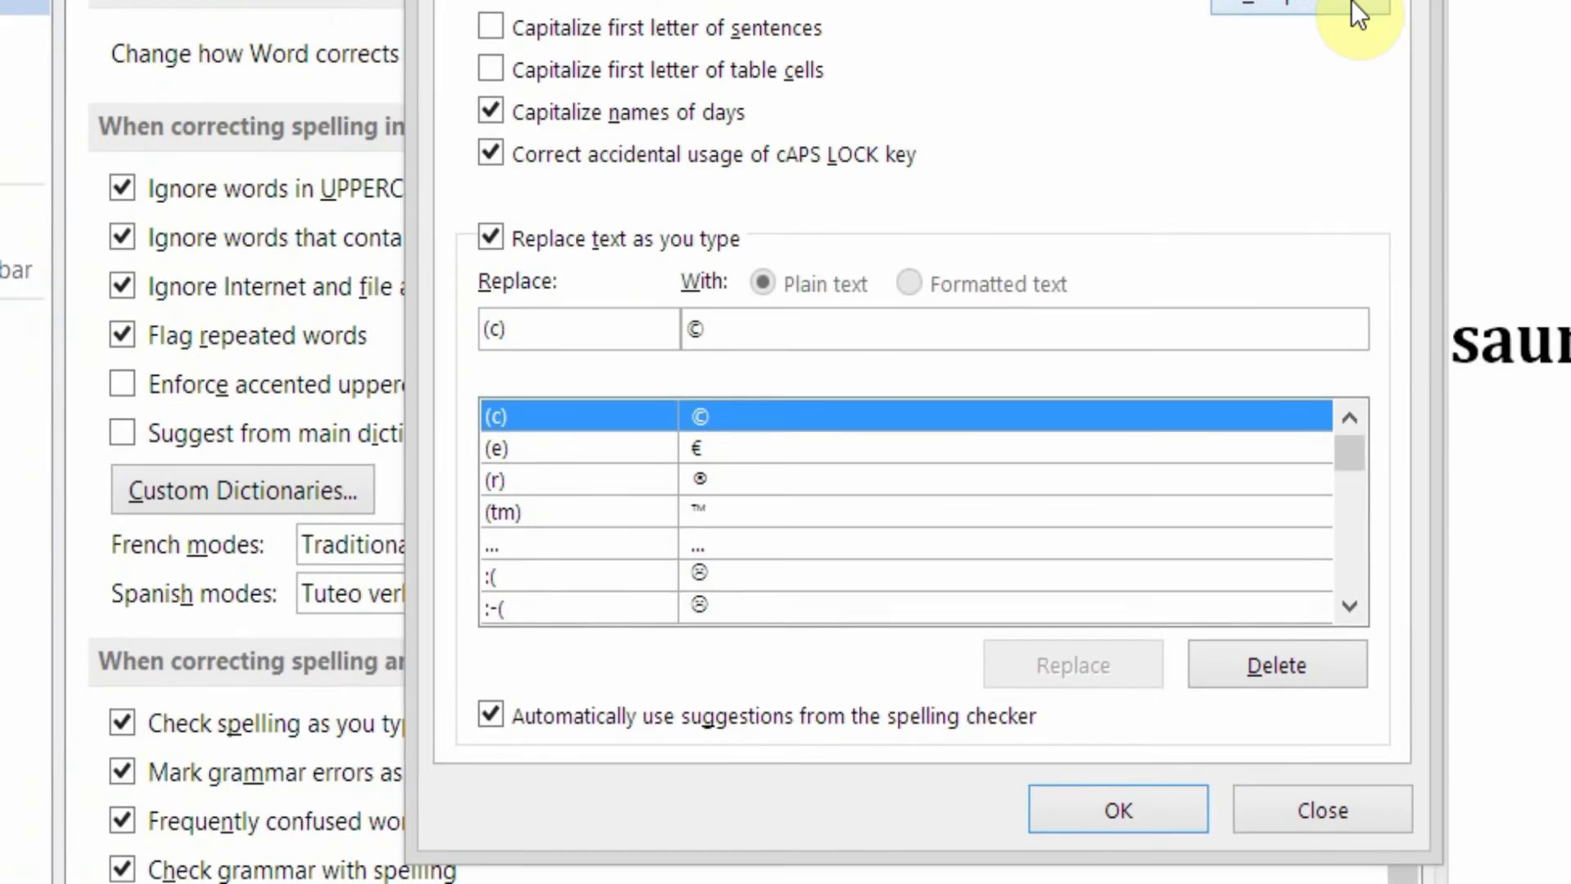
pyautogui.click(1309, 191)
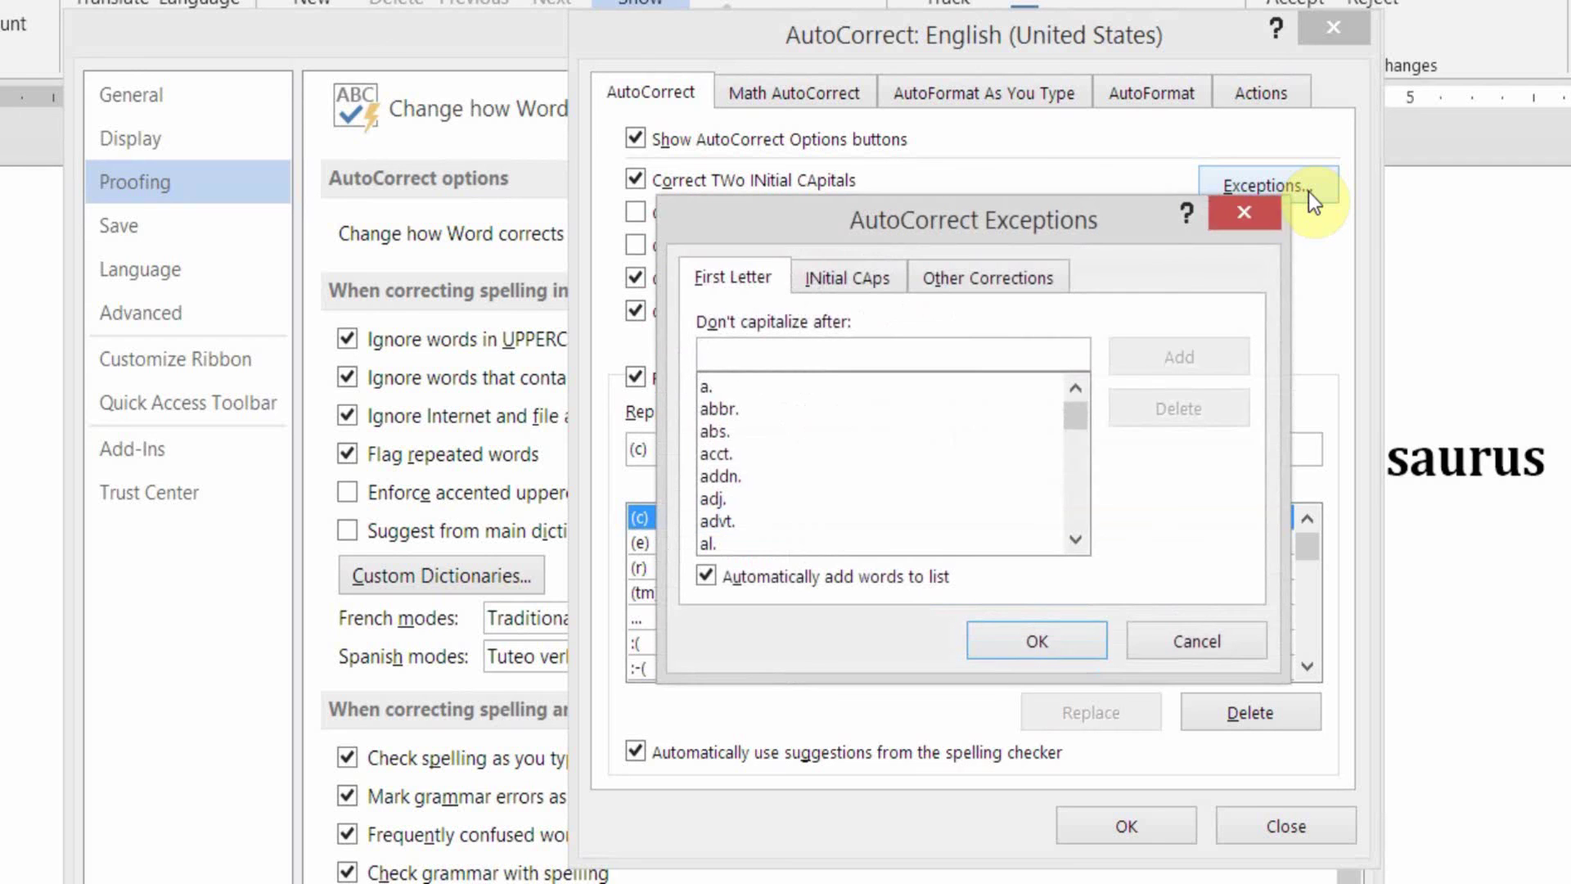
pyautogui.click(1074, 539)
pyautogui.click(1074, 540)
pyautogui.click(1074, 540)
pyautogui.click(1075, 540)
pyautogui.click(1075, 540)
pyautogui.click(1074, 540)
pyautogui.click(1075, 540)
pyautogui.click(1074, 540)
pyautogui.click(1074, 540)
pyautogui.click(1074, 540)
pyautogui.click(1074, 540)
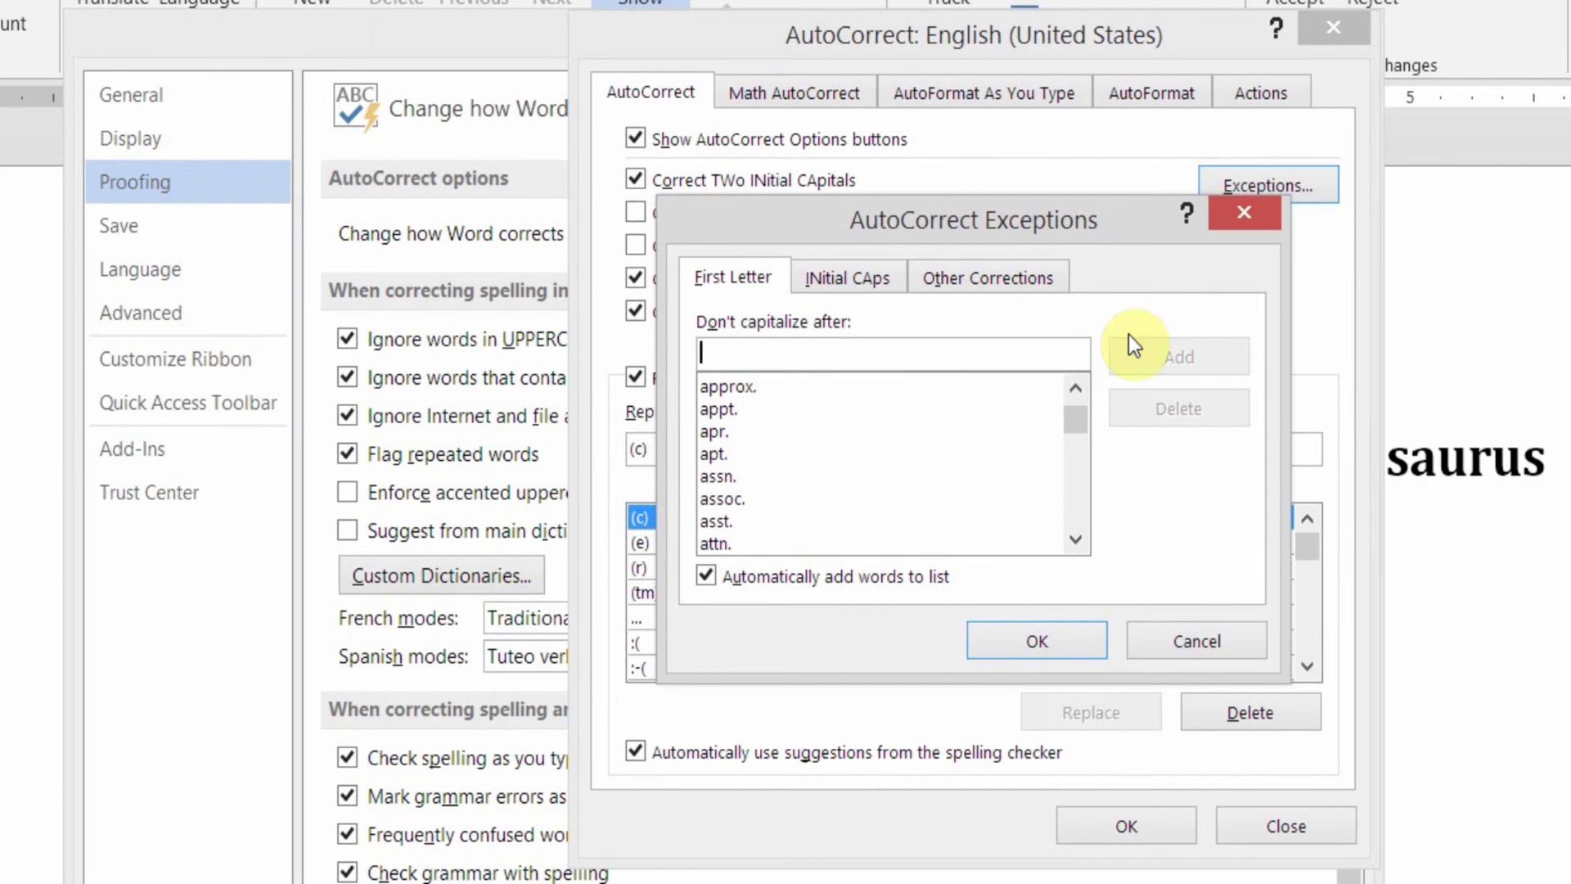
pyautogui.click(1053, 645)
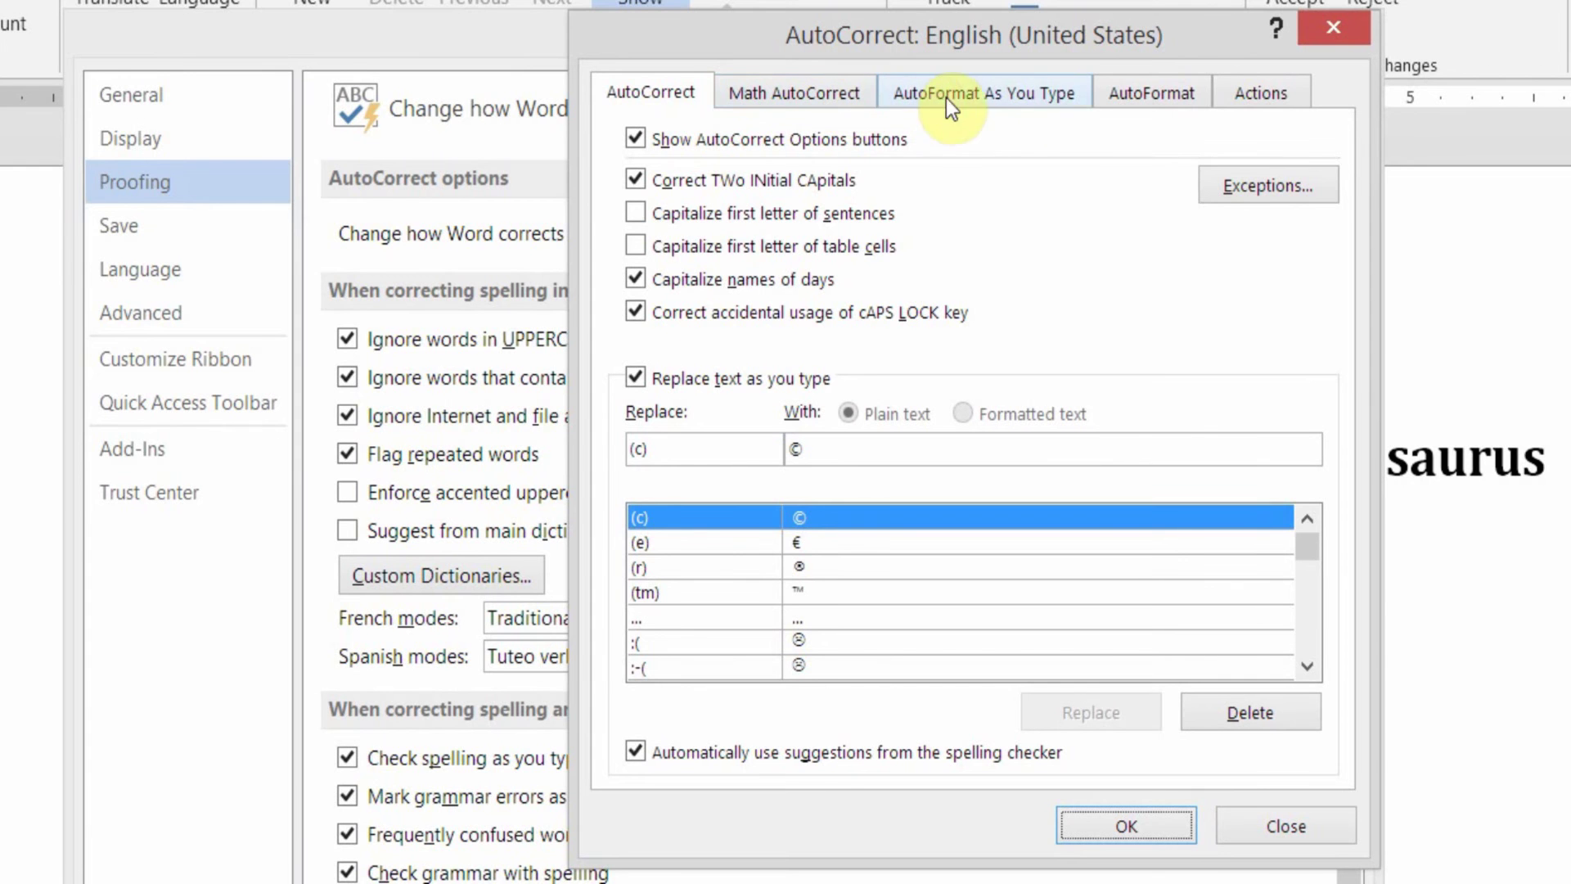
# - Review the AutoFormat and AutoFormat As You Type tabs, ending on AutoFormat
pyautogui.click(1126, 104)
pyautogui.click(1065, 95)
pyautogui.click(1142, 90)
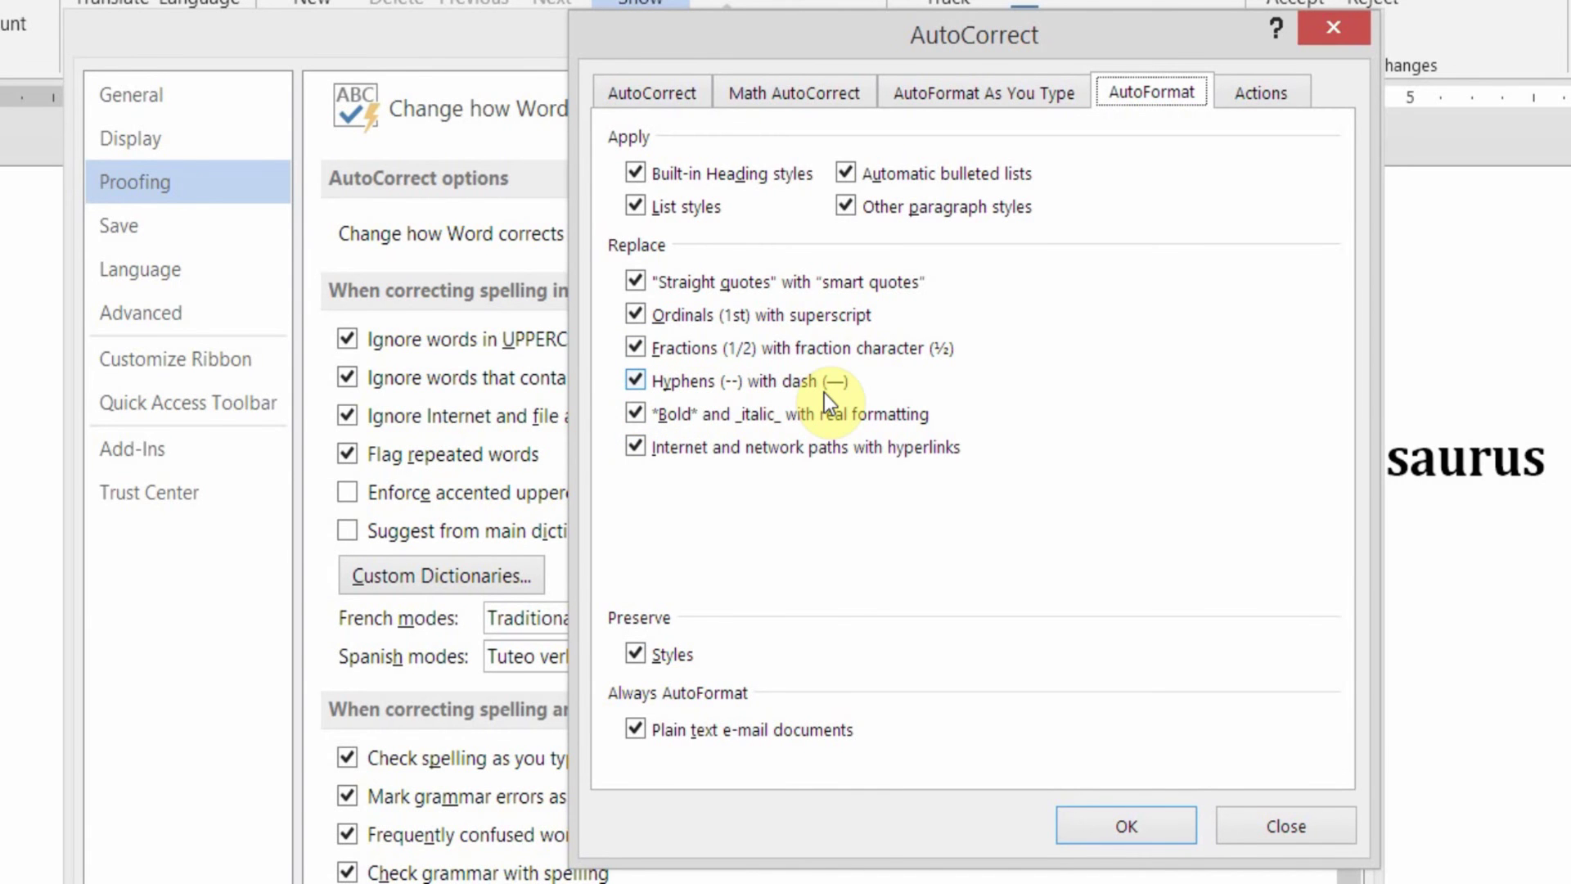
pyautogui.click(1123, 828)
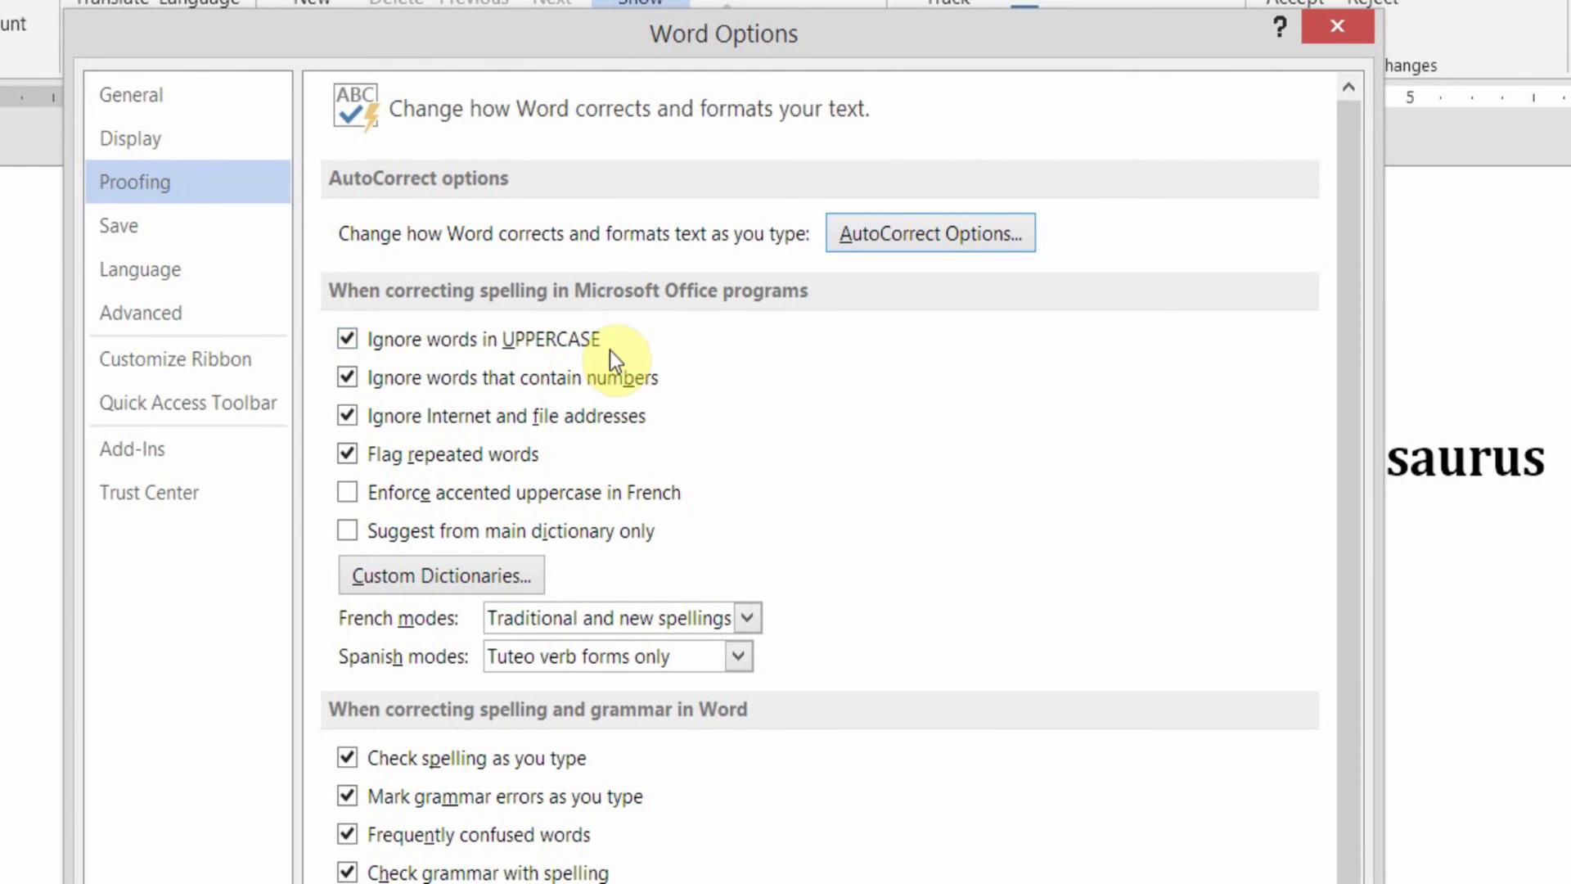
pyautogui.click(346, 341)
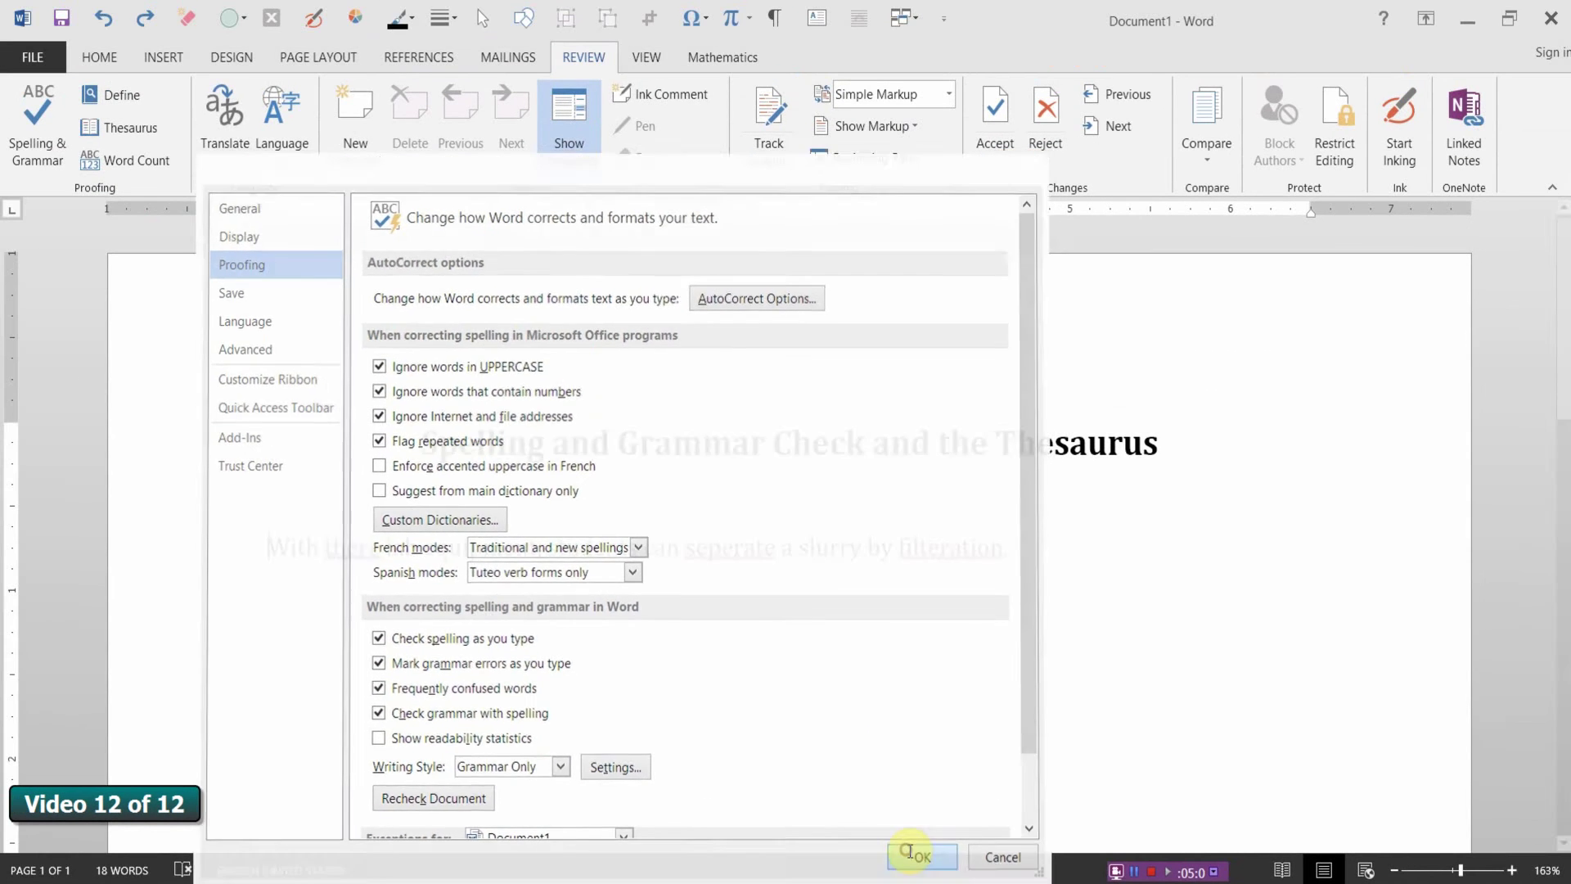
# - Close Word Options and view the spelling suggestions for 'there' without changing it
pyautogui.click(1193, 842)
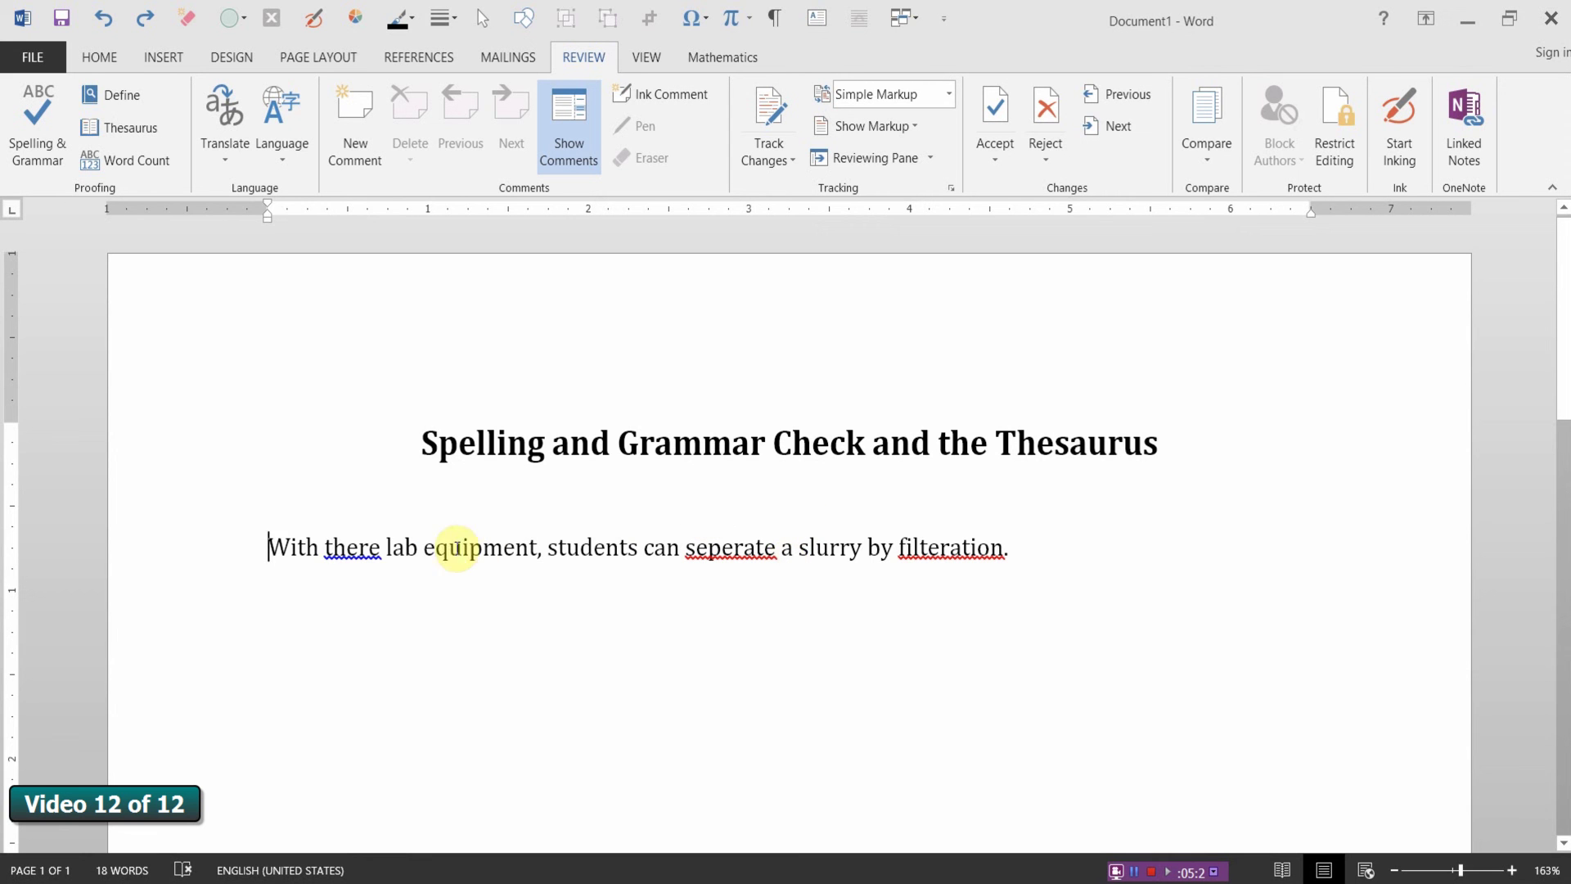
pyautogui.rightClick(367, 548)
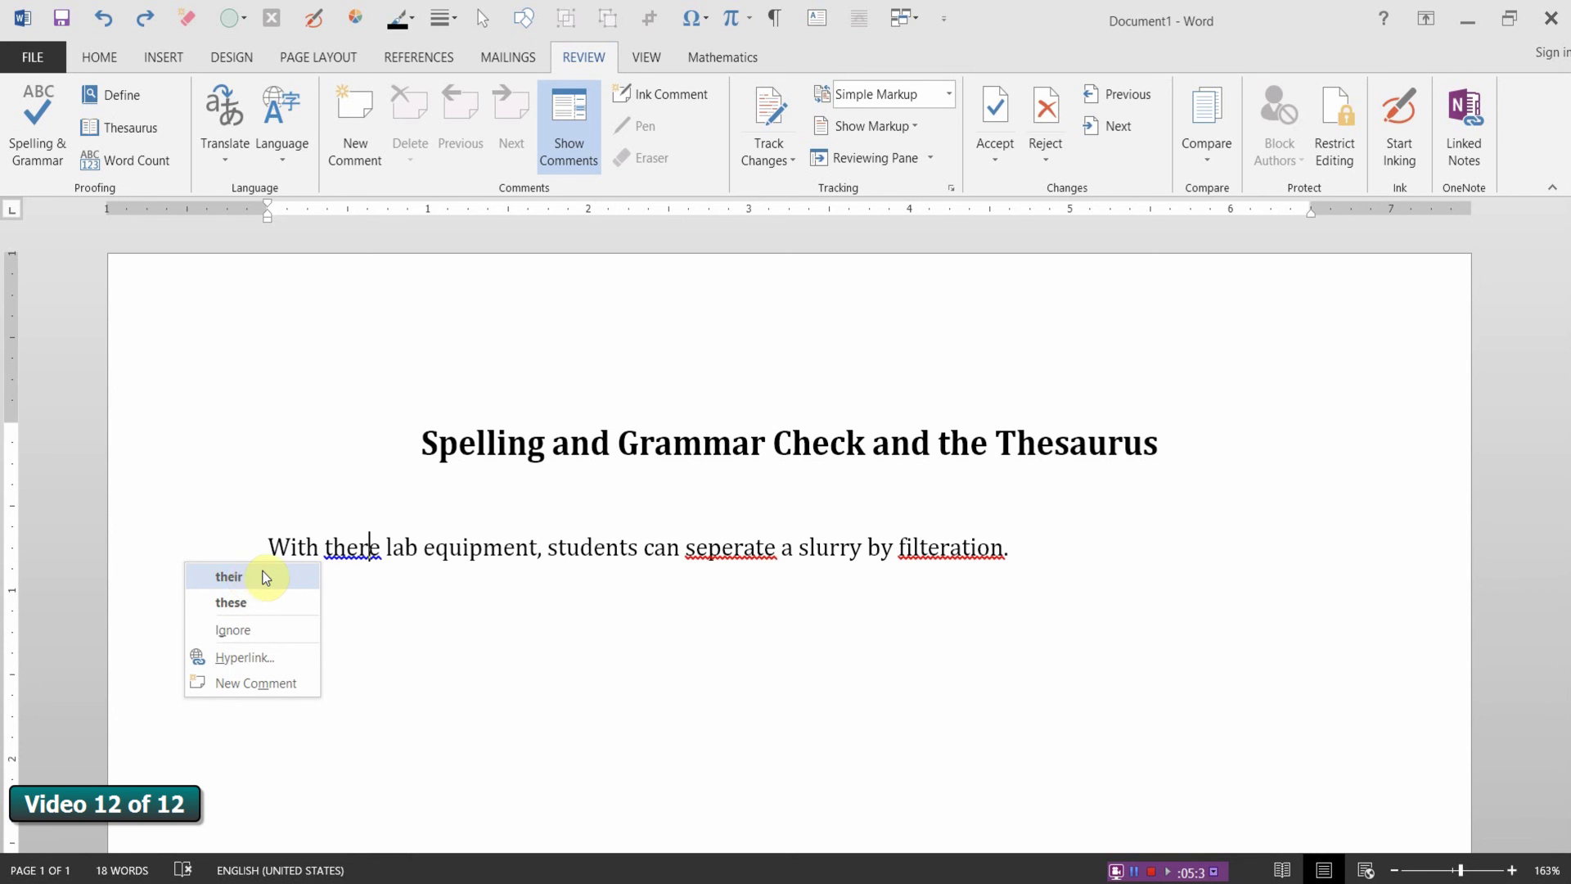
pyautogui.press('Escape')
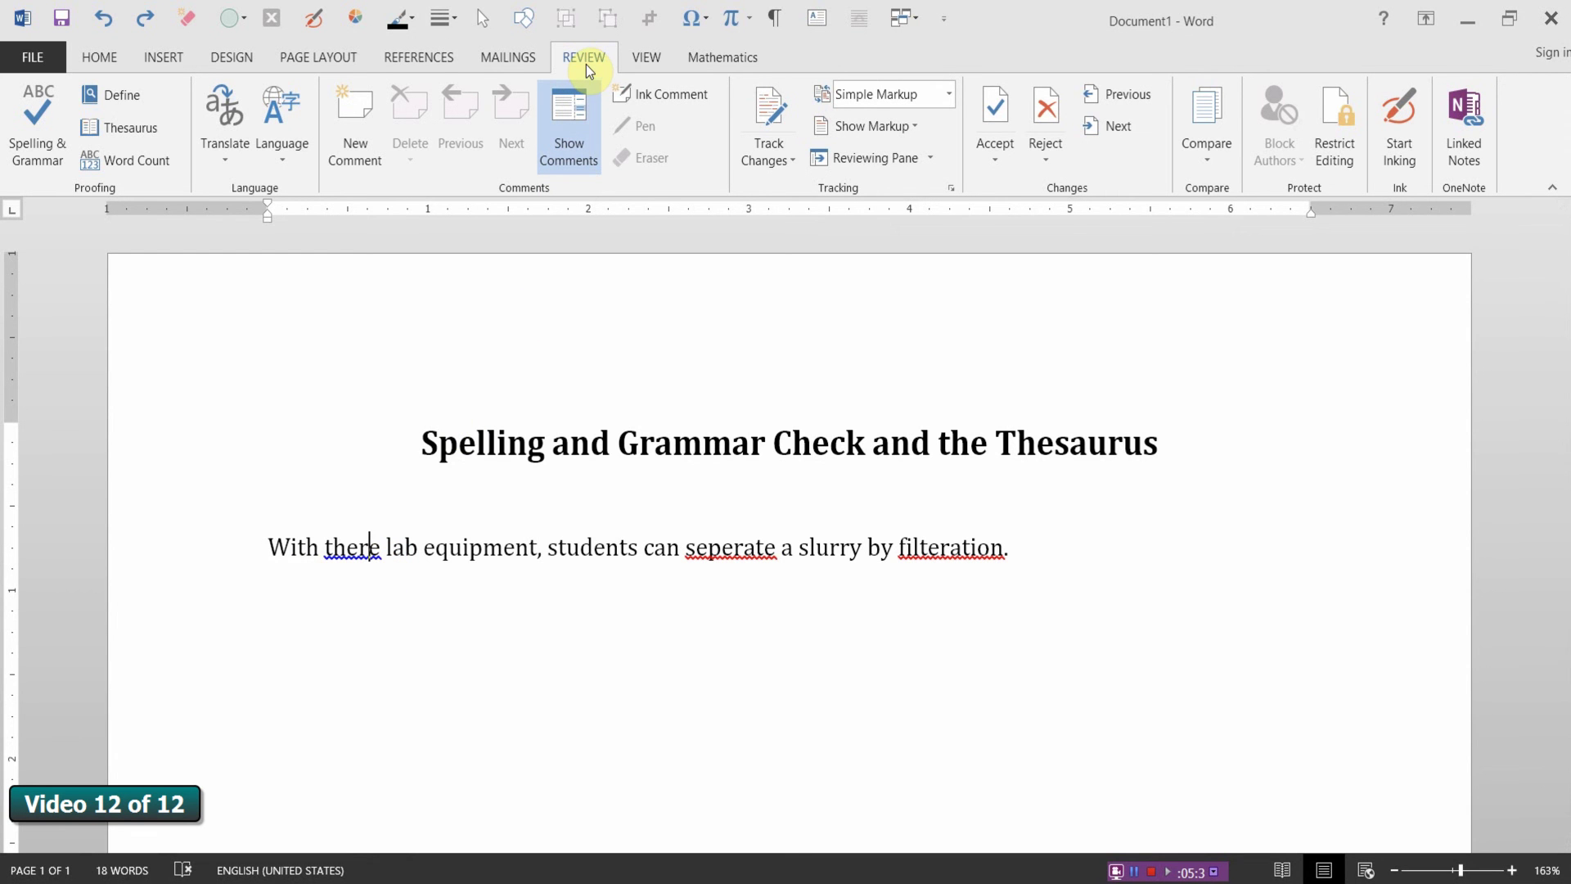
# - Run Spelling & Grammar, changing 'there' to 'their', 'seperate' to 'separate', 'filteration' to 'filtration'
pyautogui.click(45, 156)
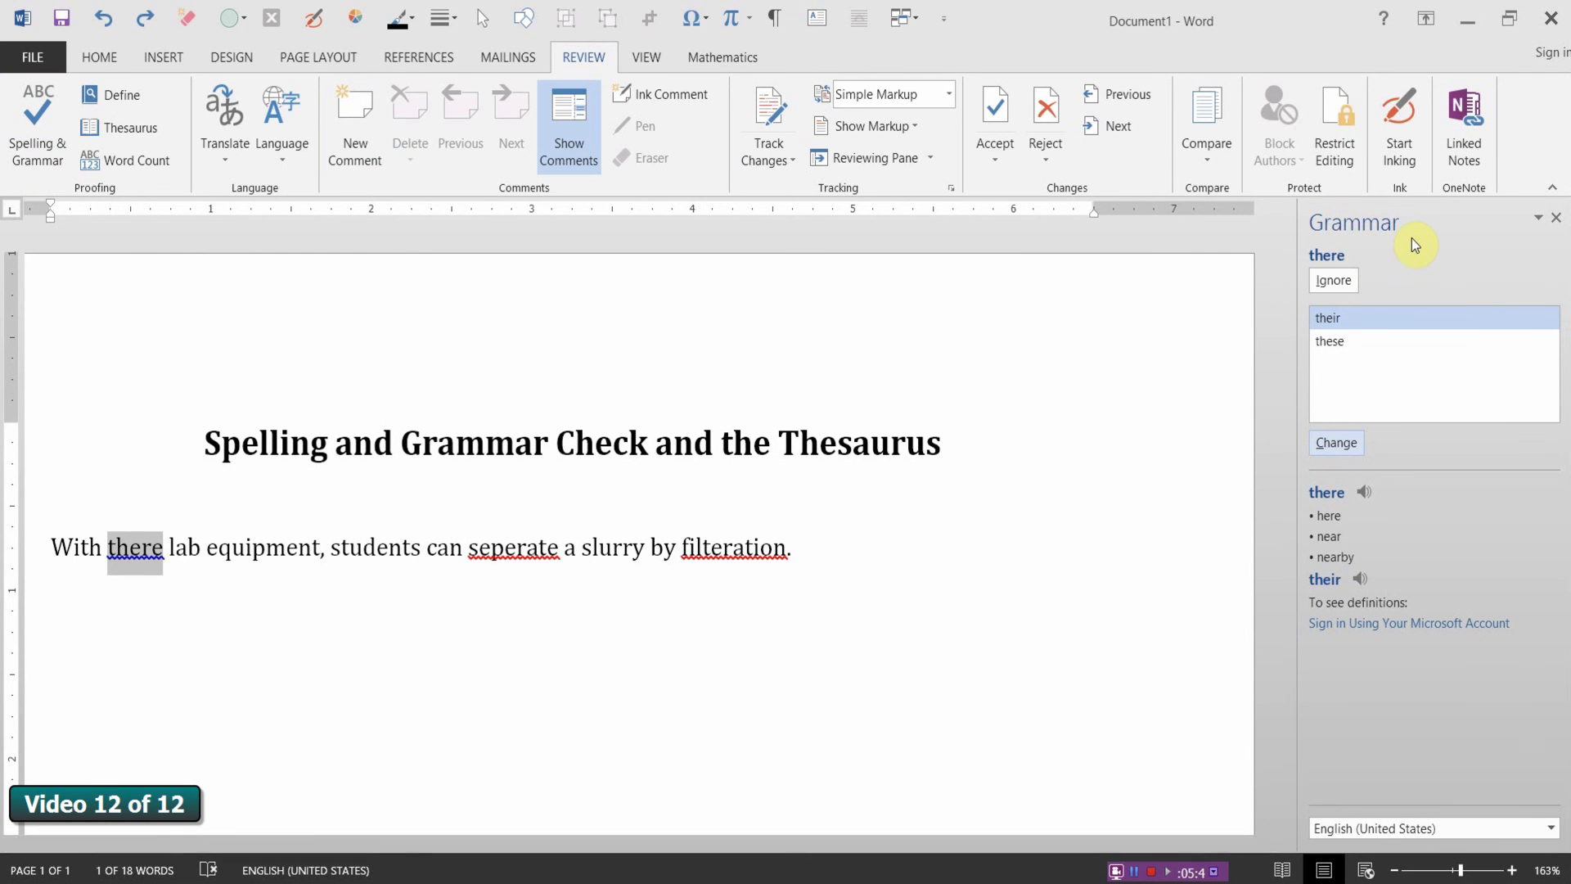
pyautogui.click(1342, 317)
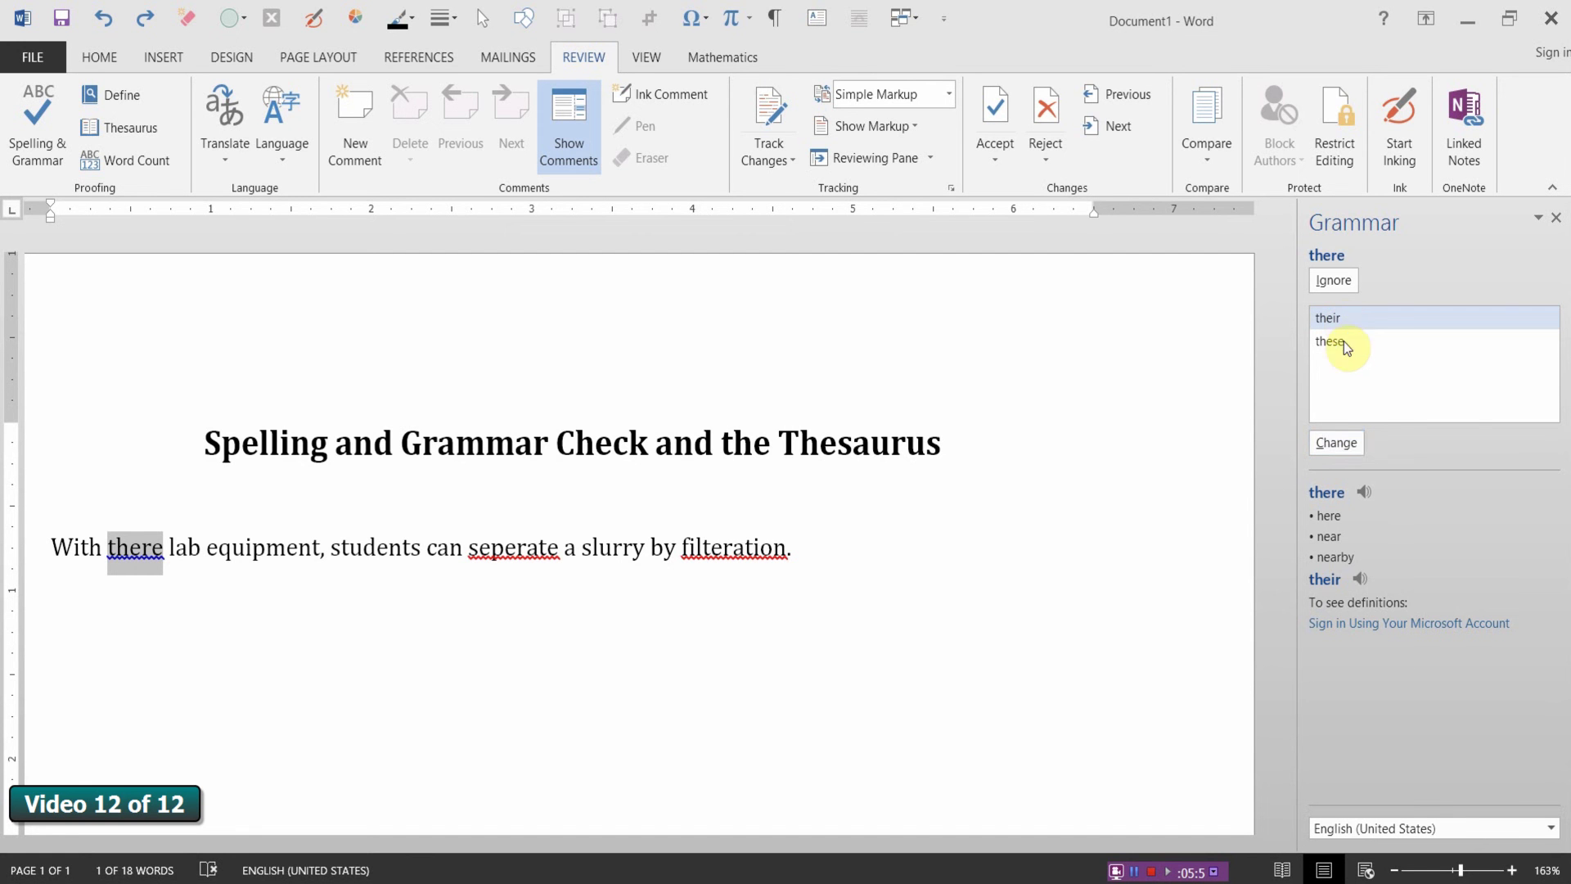
pyautogui.click(1348, 442)
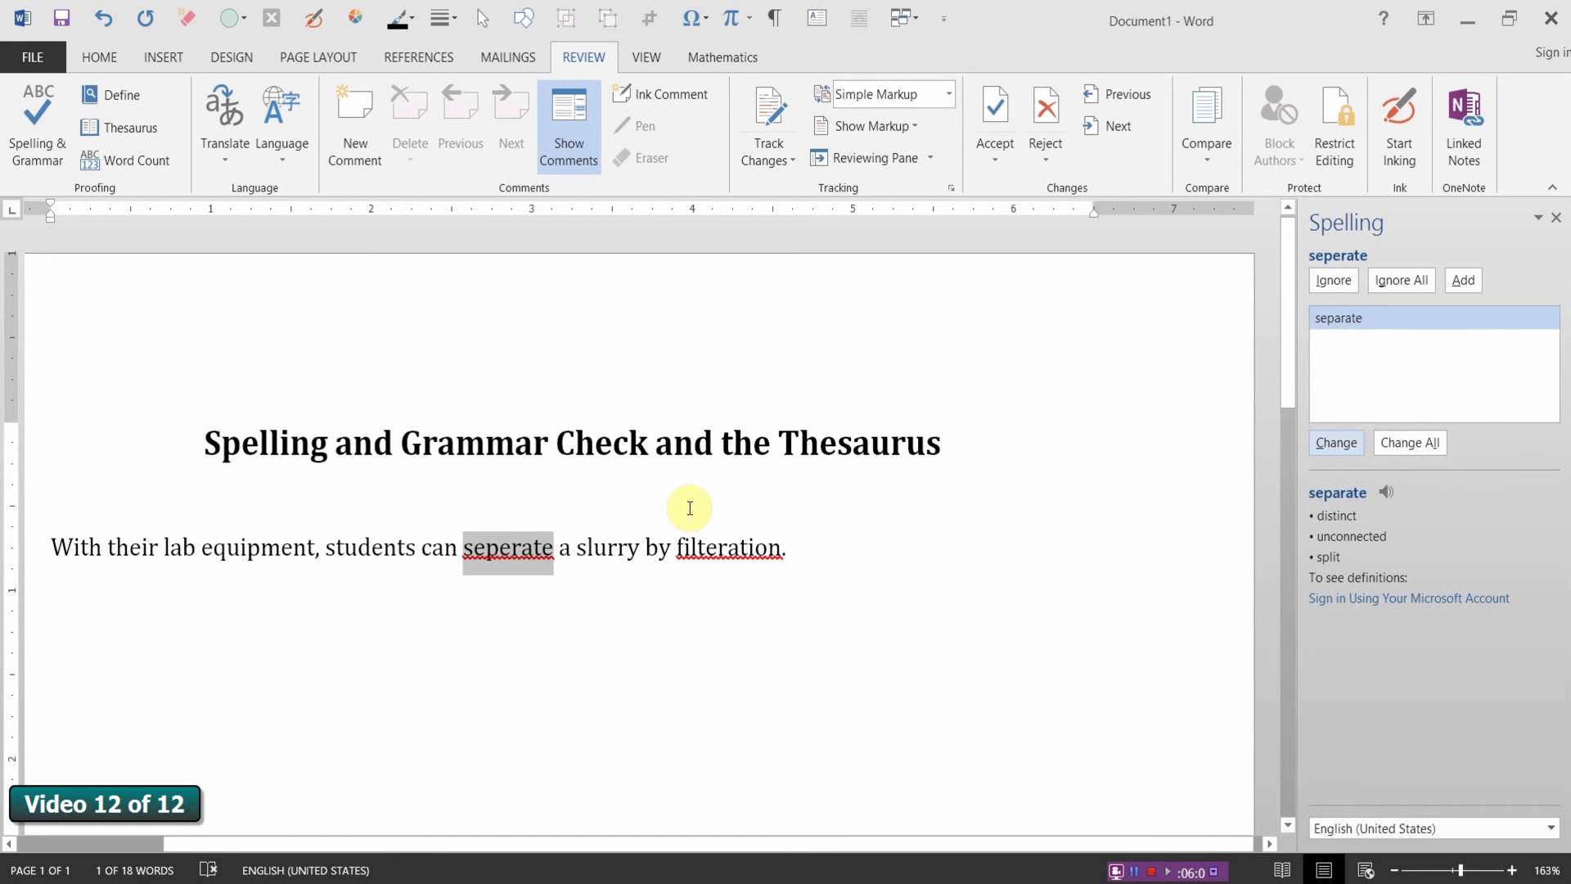
pyautogui.click(1348, 317)
pyautogui.click(1334, 446)
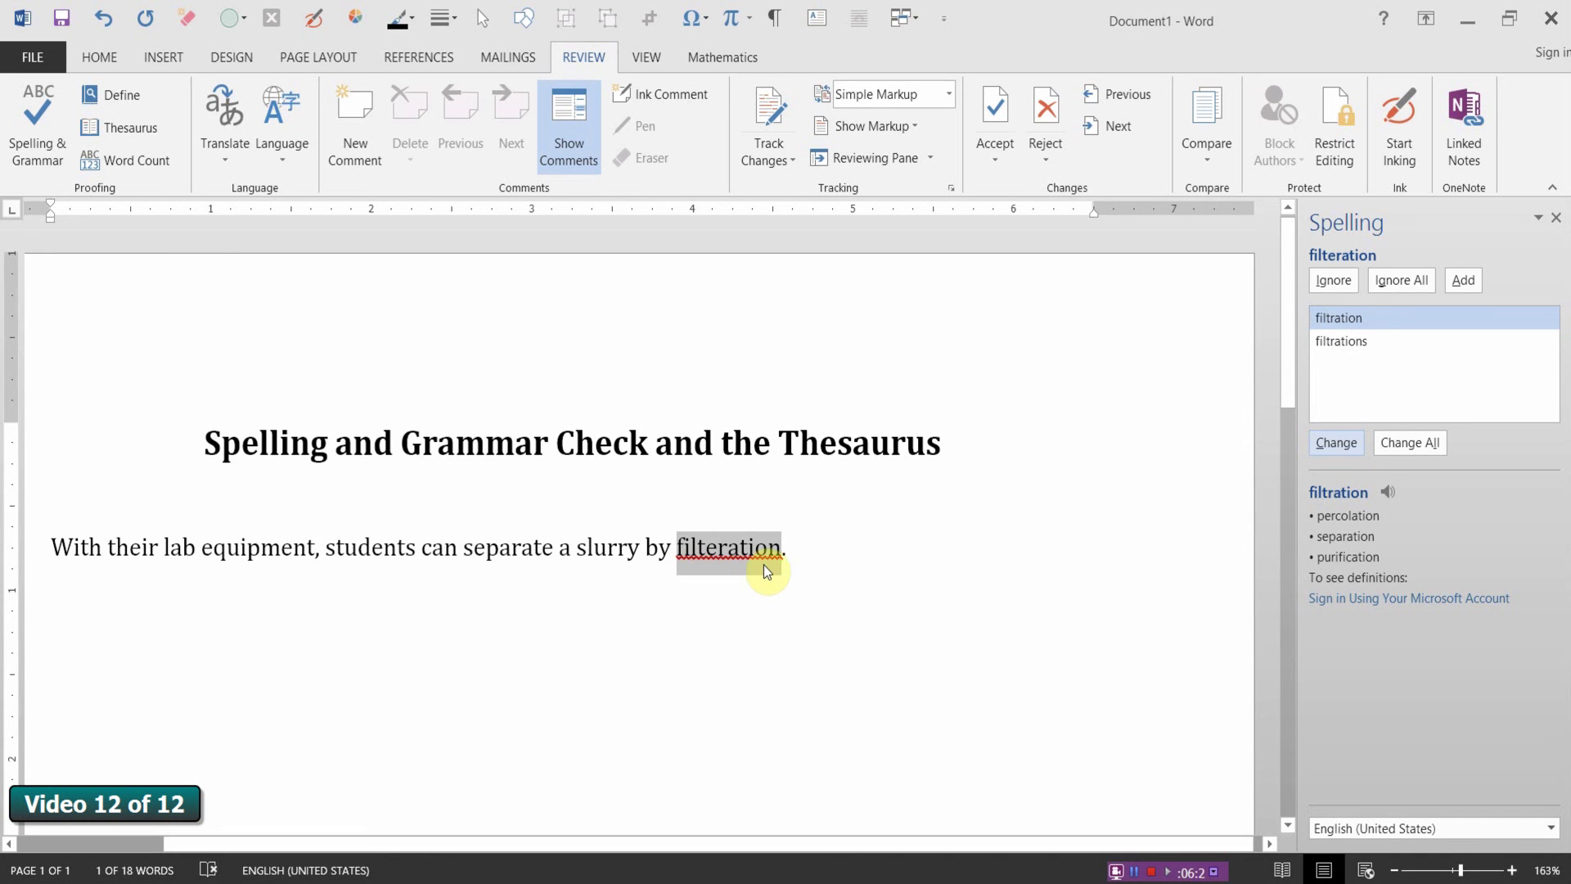
pyautogui.click(1363, 371)
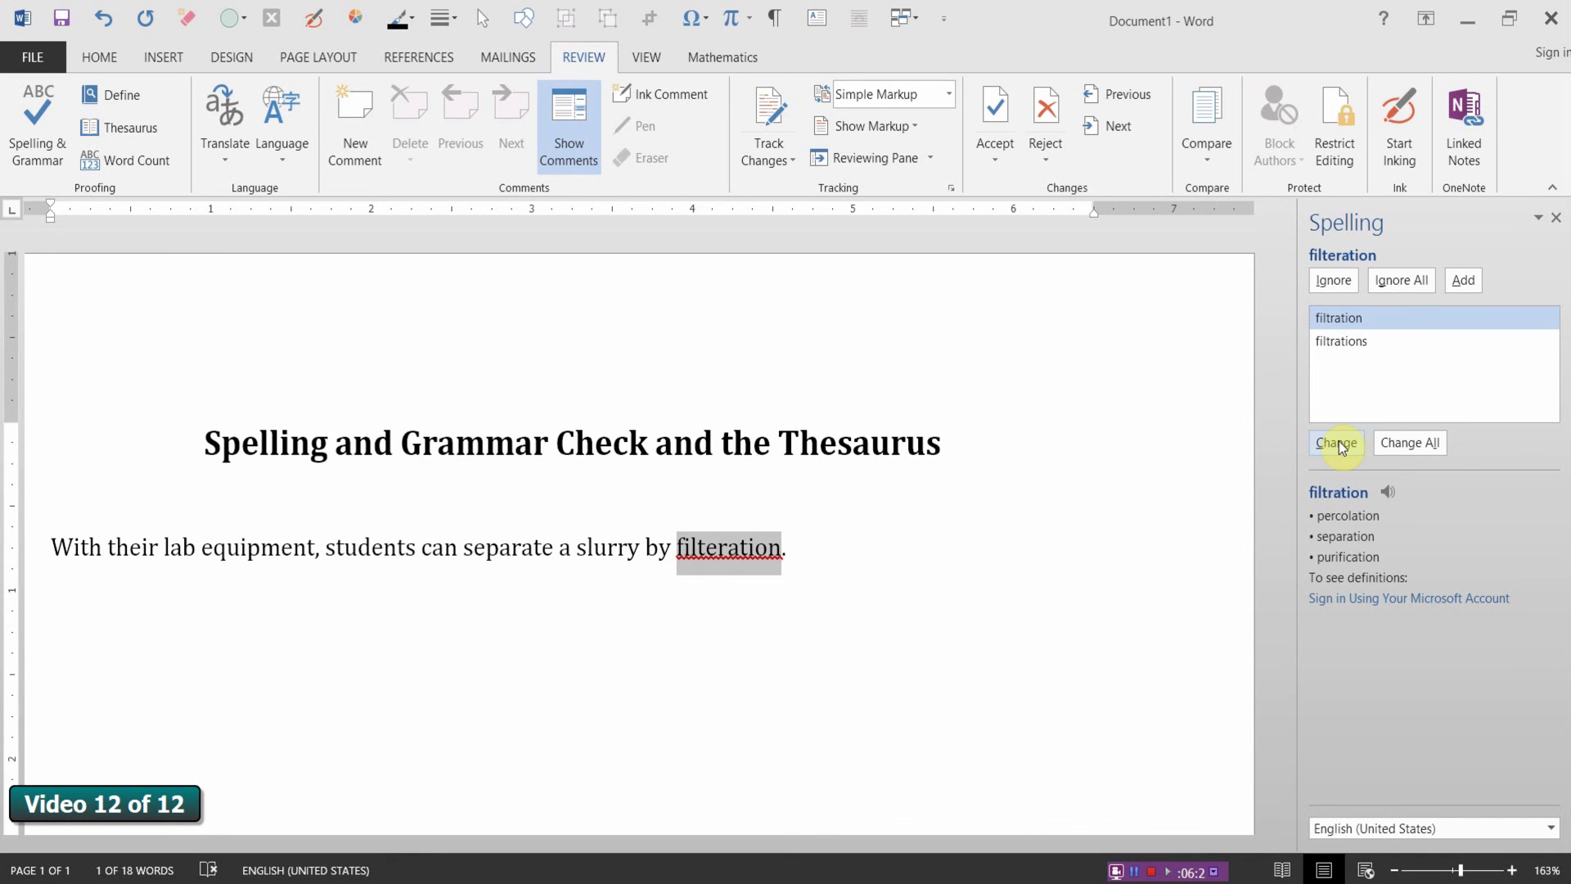
pyautogui.click(1342, 442)
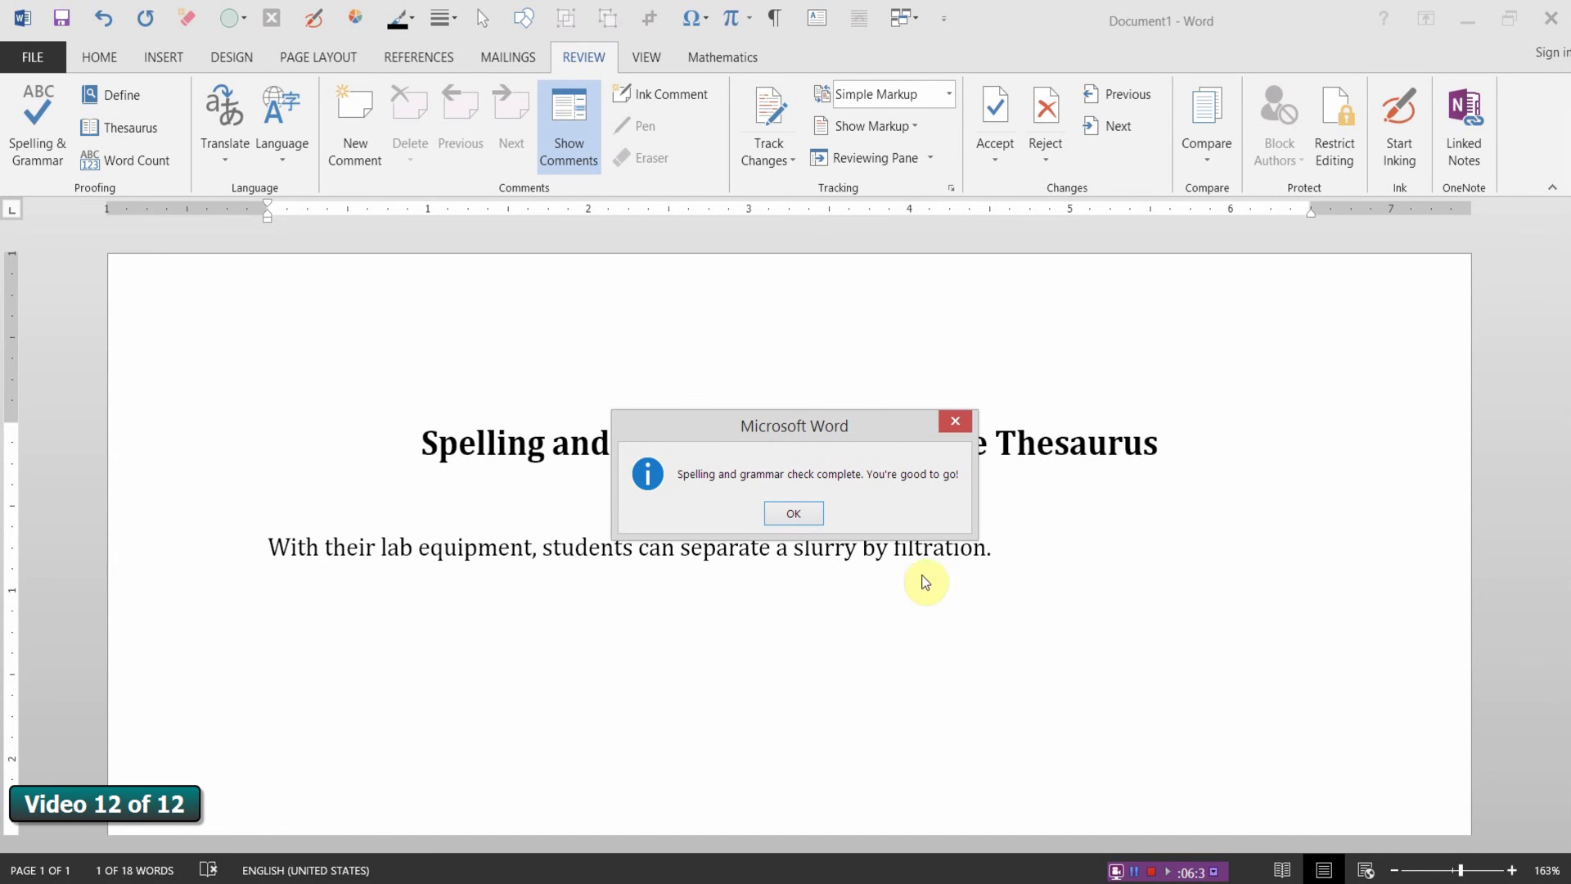
# - Dismiss the check-complete message, open the Thesaurus, select 'filtration', and clear the search box
pyautogui.click(795, 516)
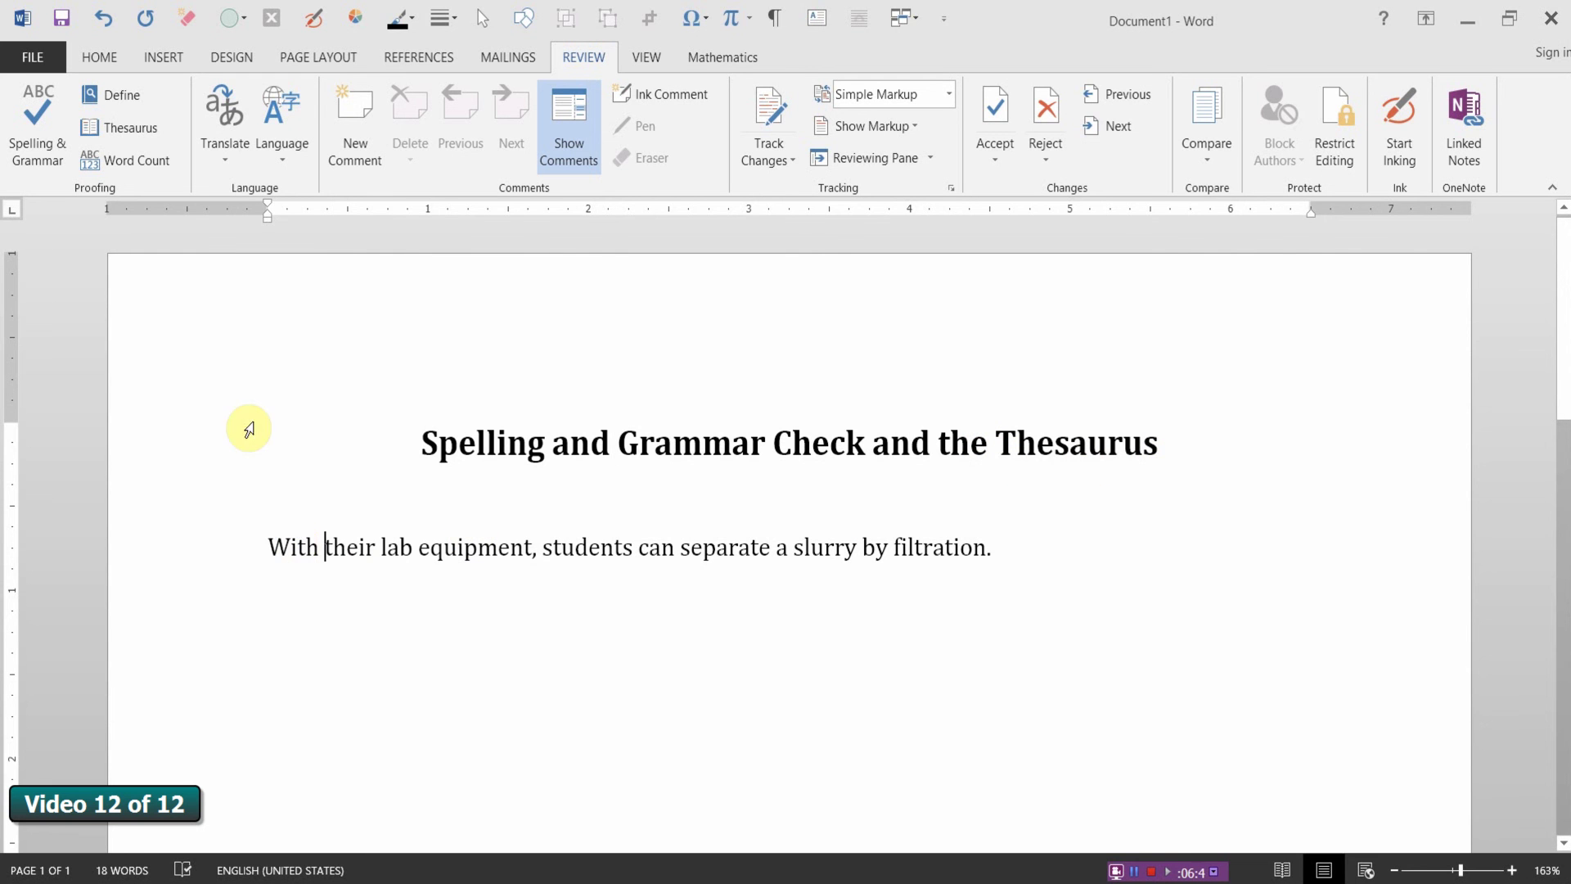
pyautogui.click(131, 131)
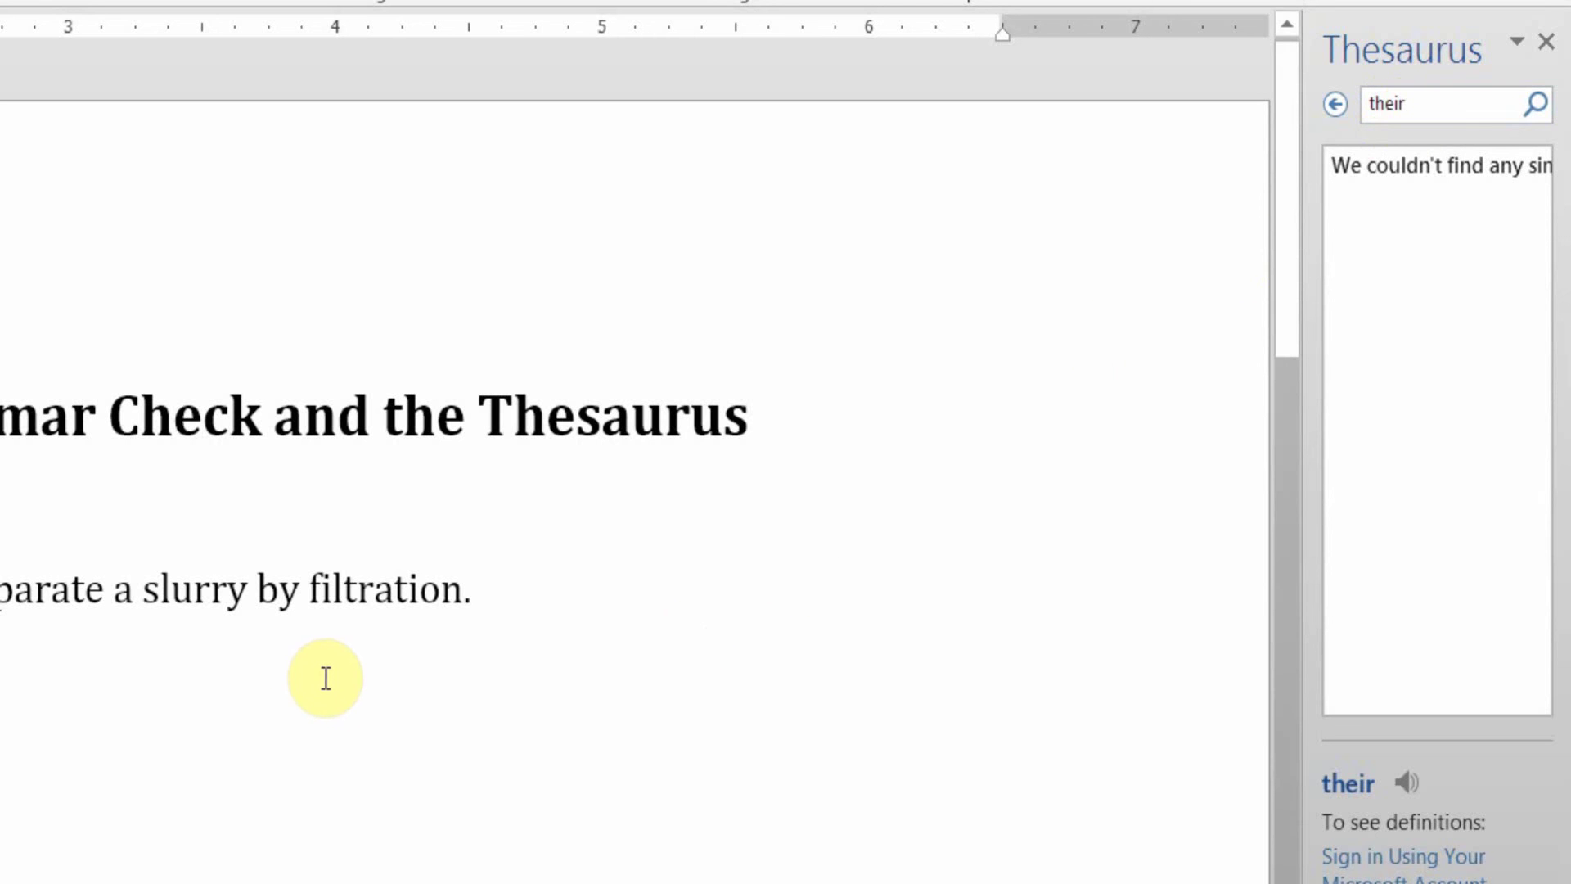
pyautogui.doubleClick(396, 593)
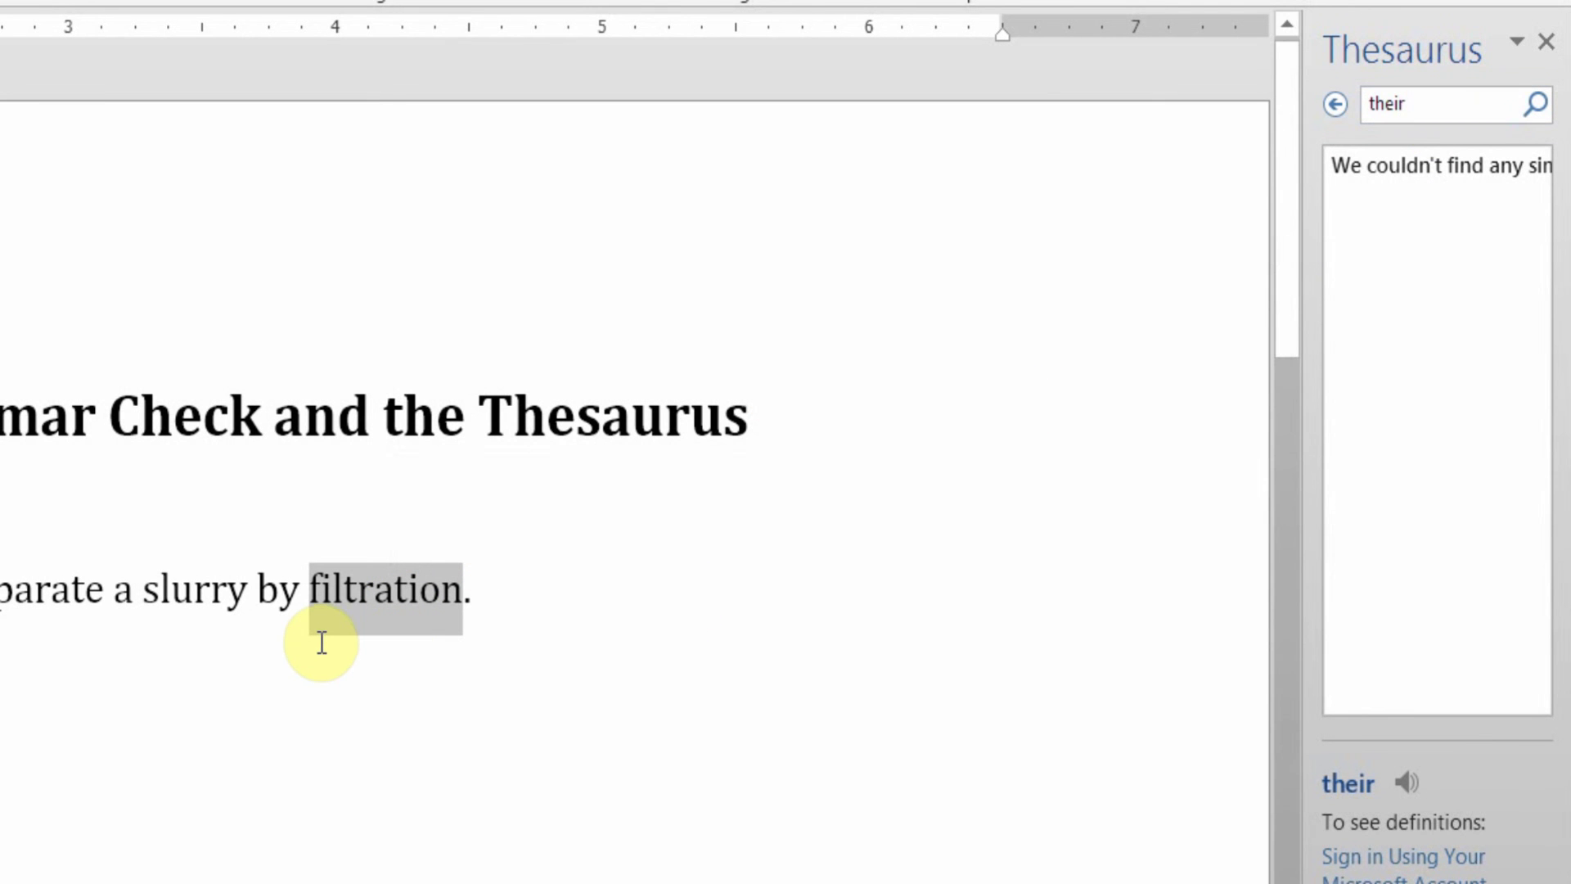
pyautogui.click(1424, 104)
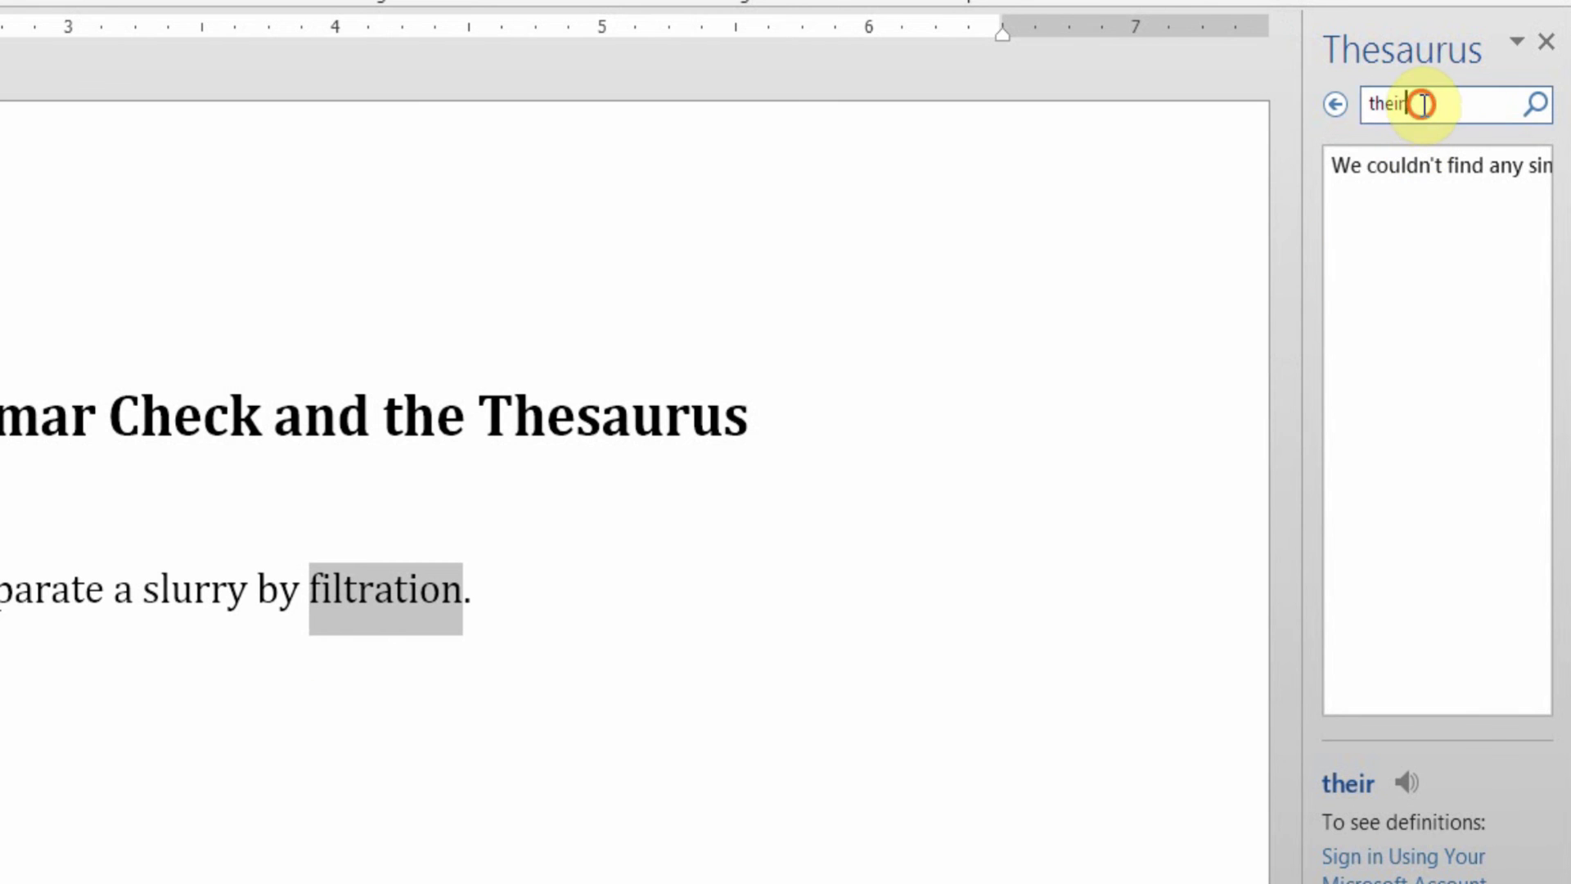
pyautogui.moveTo(1423, 104); pyautogui.dragTo(1355, 102)
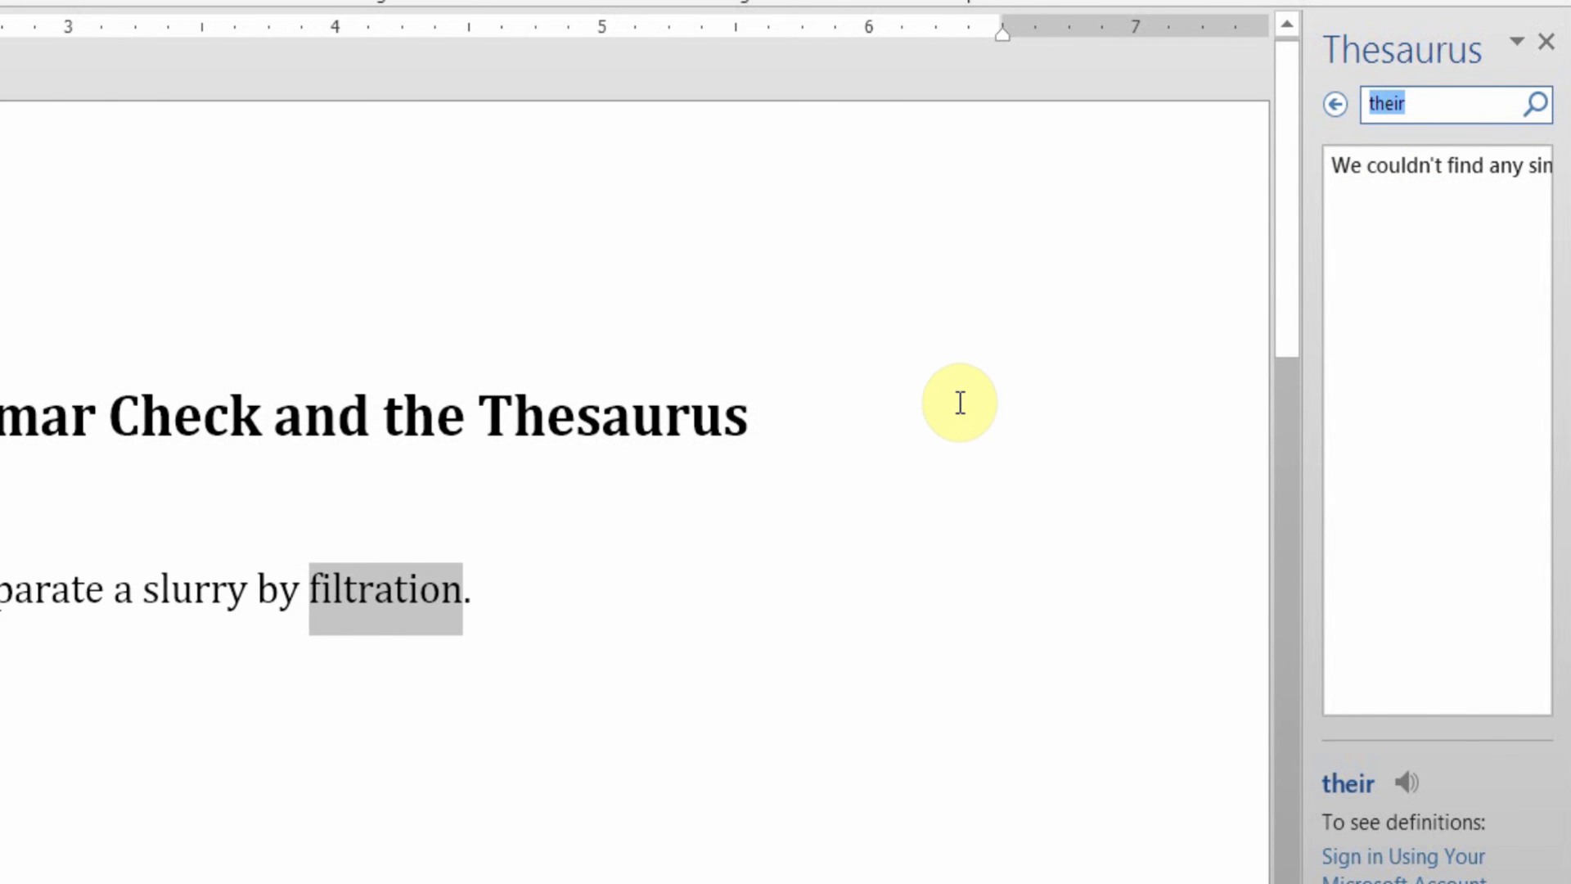
# - Look up 'filtration' in the Thesaurus, browse 'separation', then insert 'percolation' in its place
pyautogui.write('filtration')
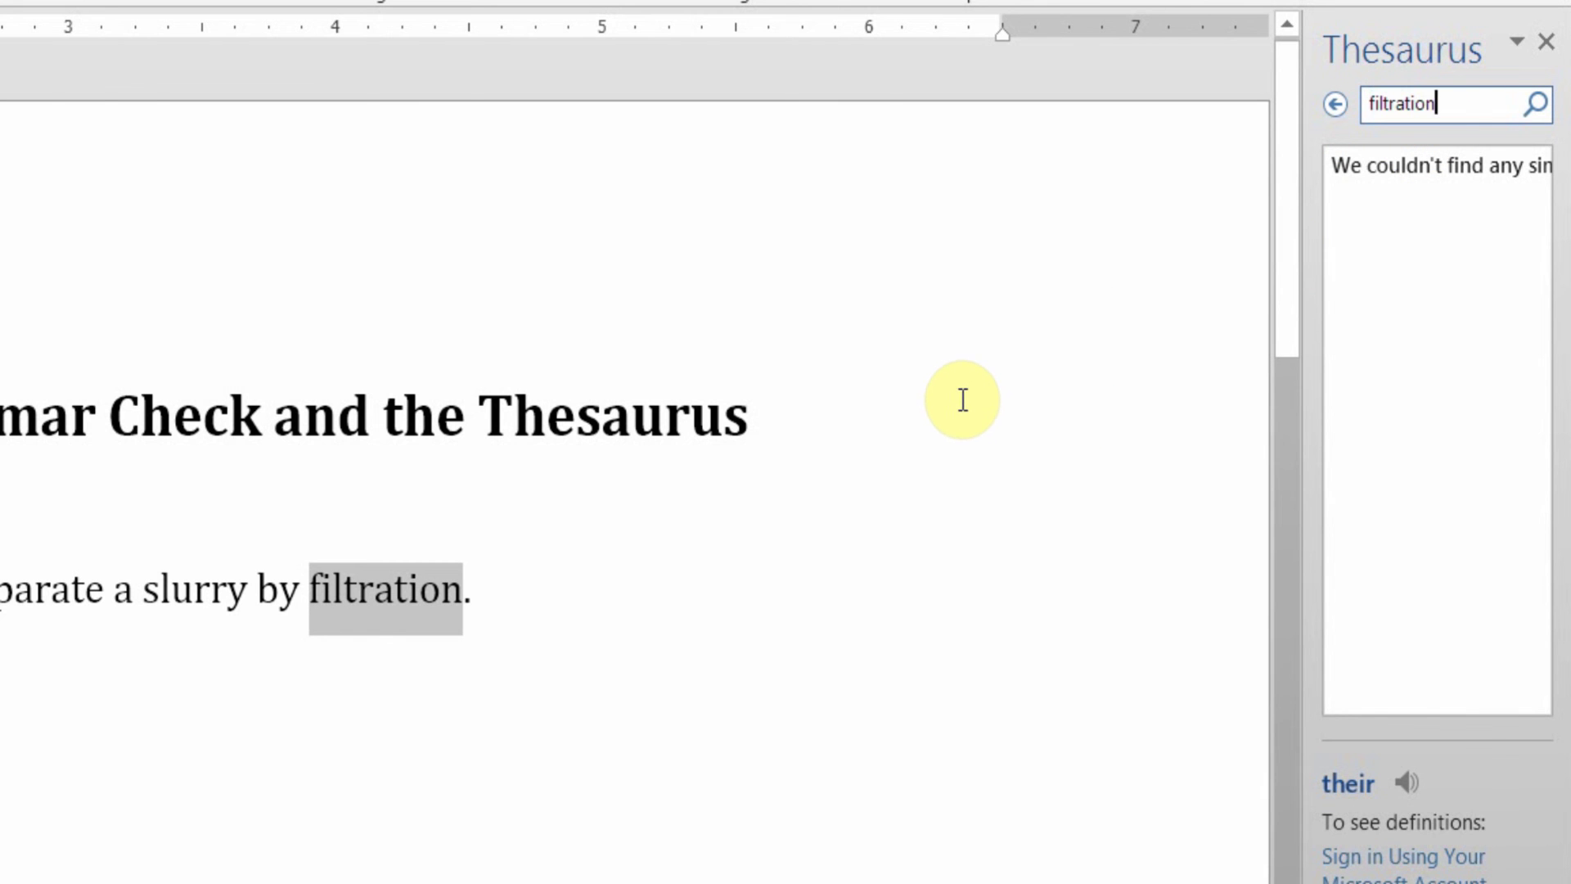
pyautogui.click(1539, 108)
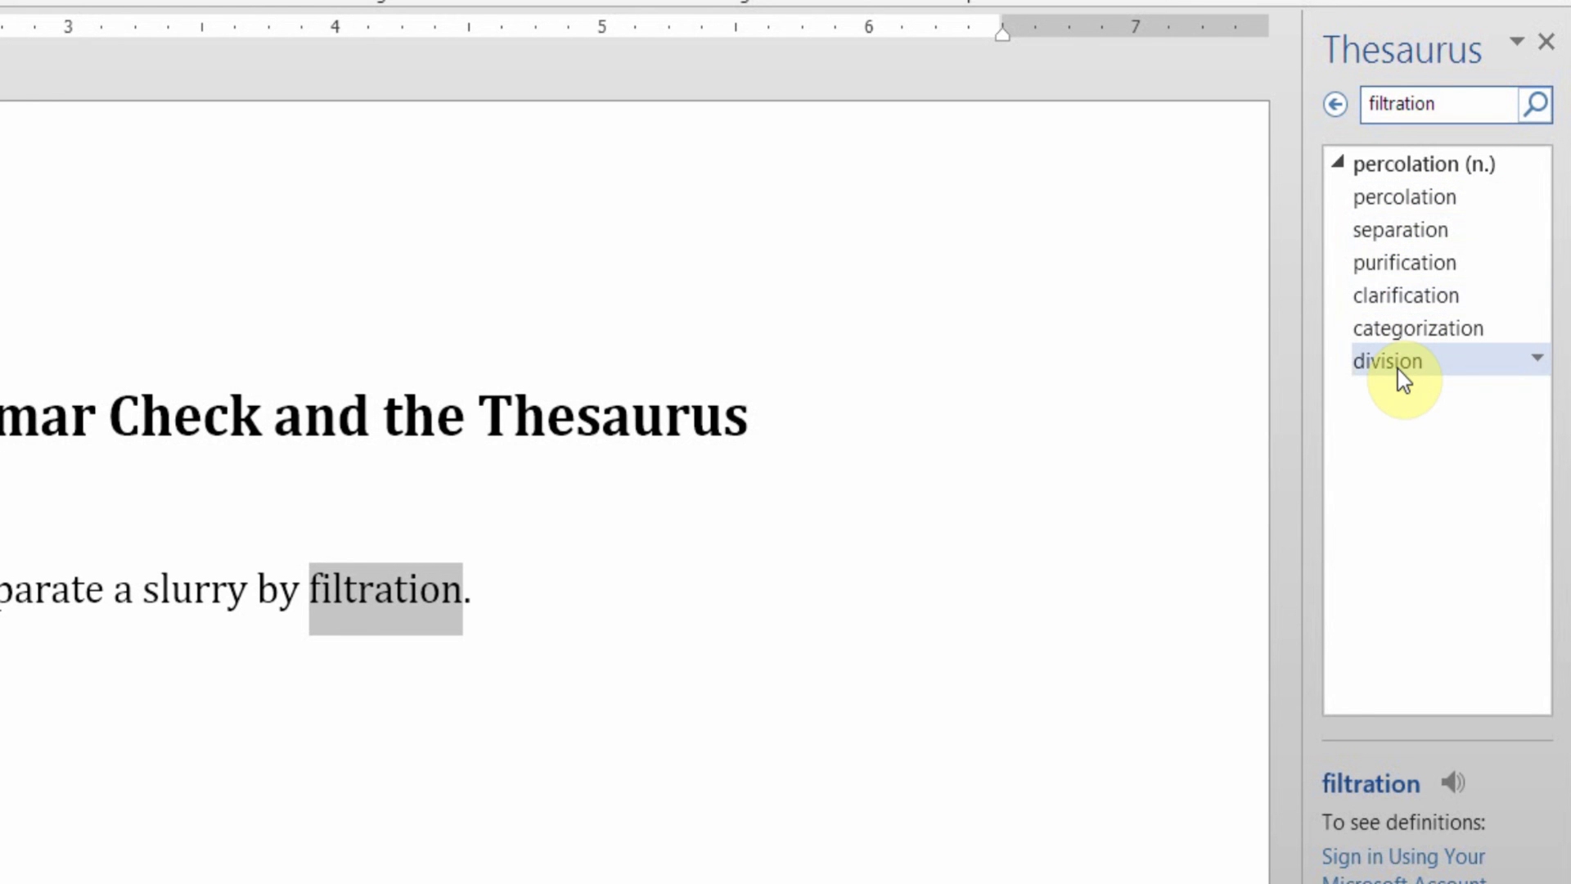
pyautogui.click(1417, 233)
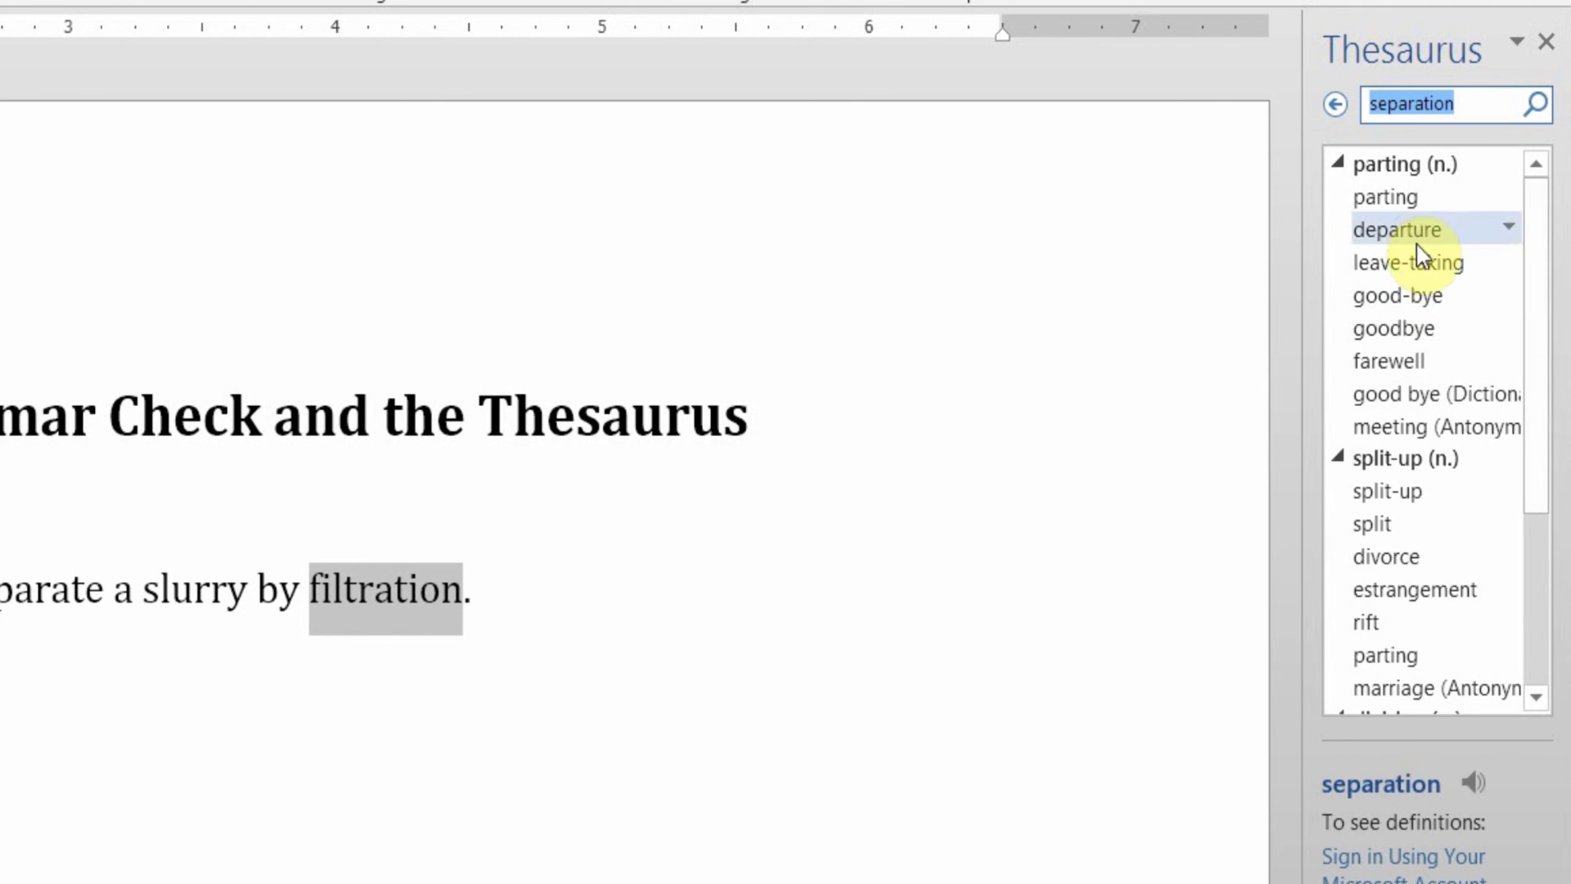
pyautogui.scroll(-2, 1545, 577)
pyautogui.moveTo(1545, 577); pyautogui.dragTo(1541, 694)
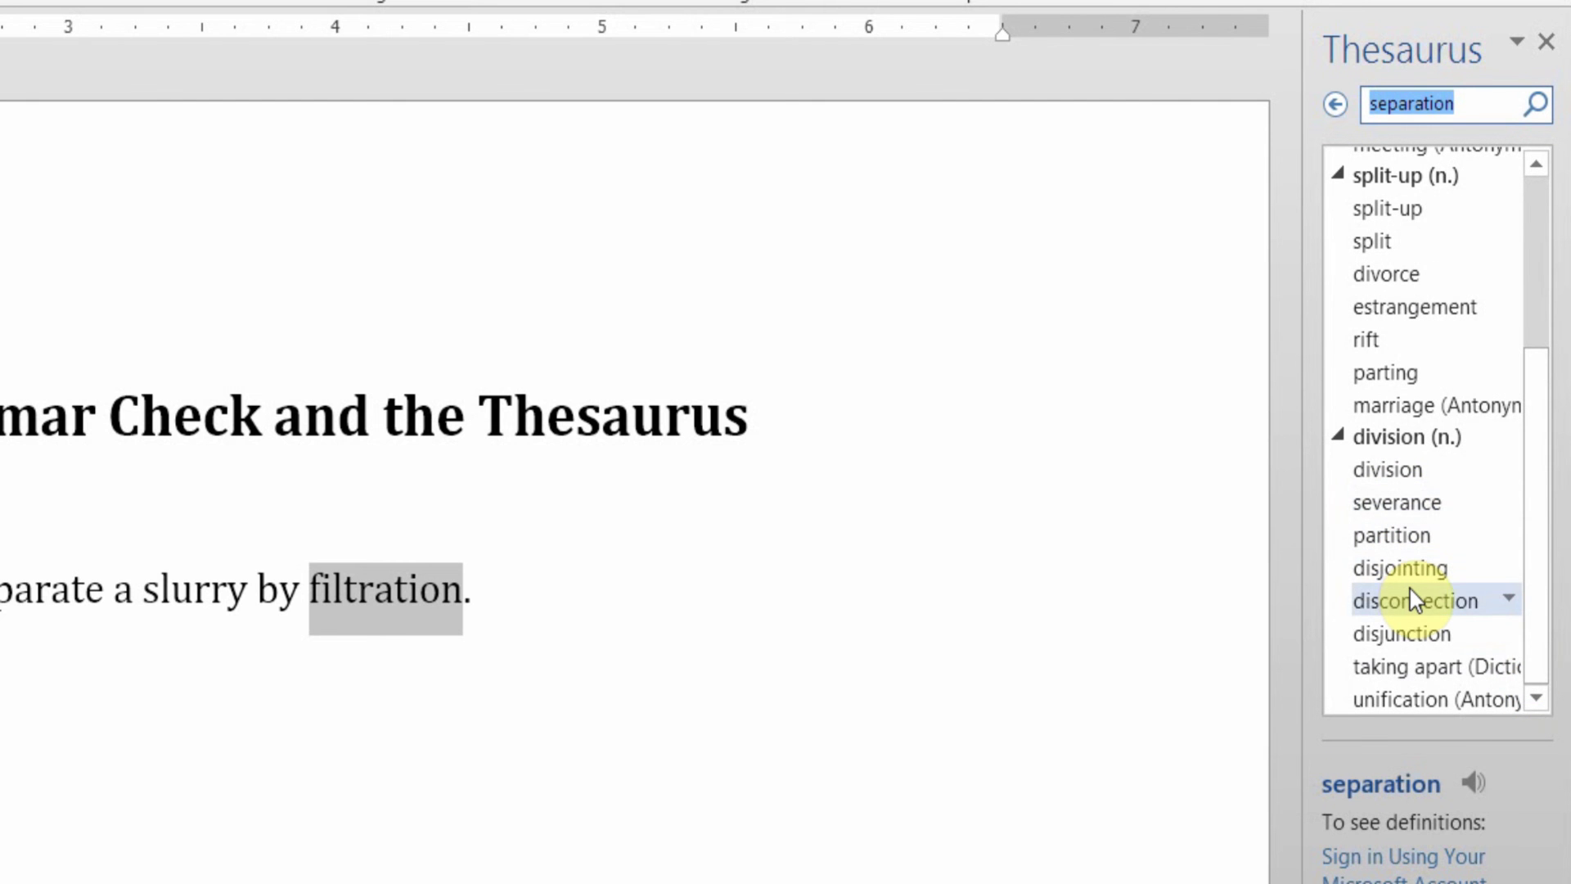
pyautogui.click(1337, 102)
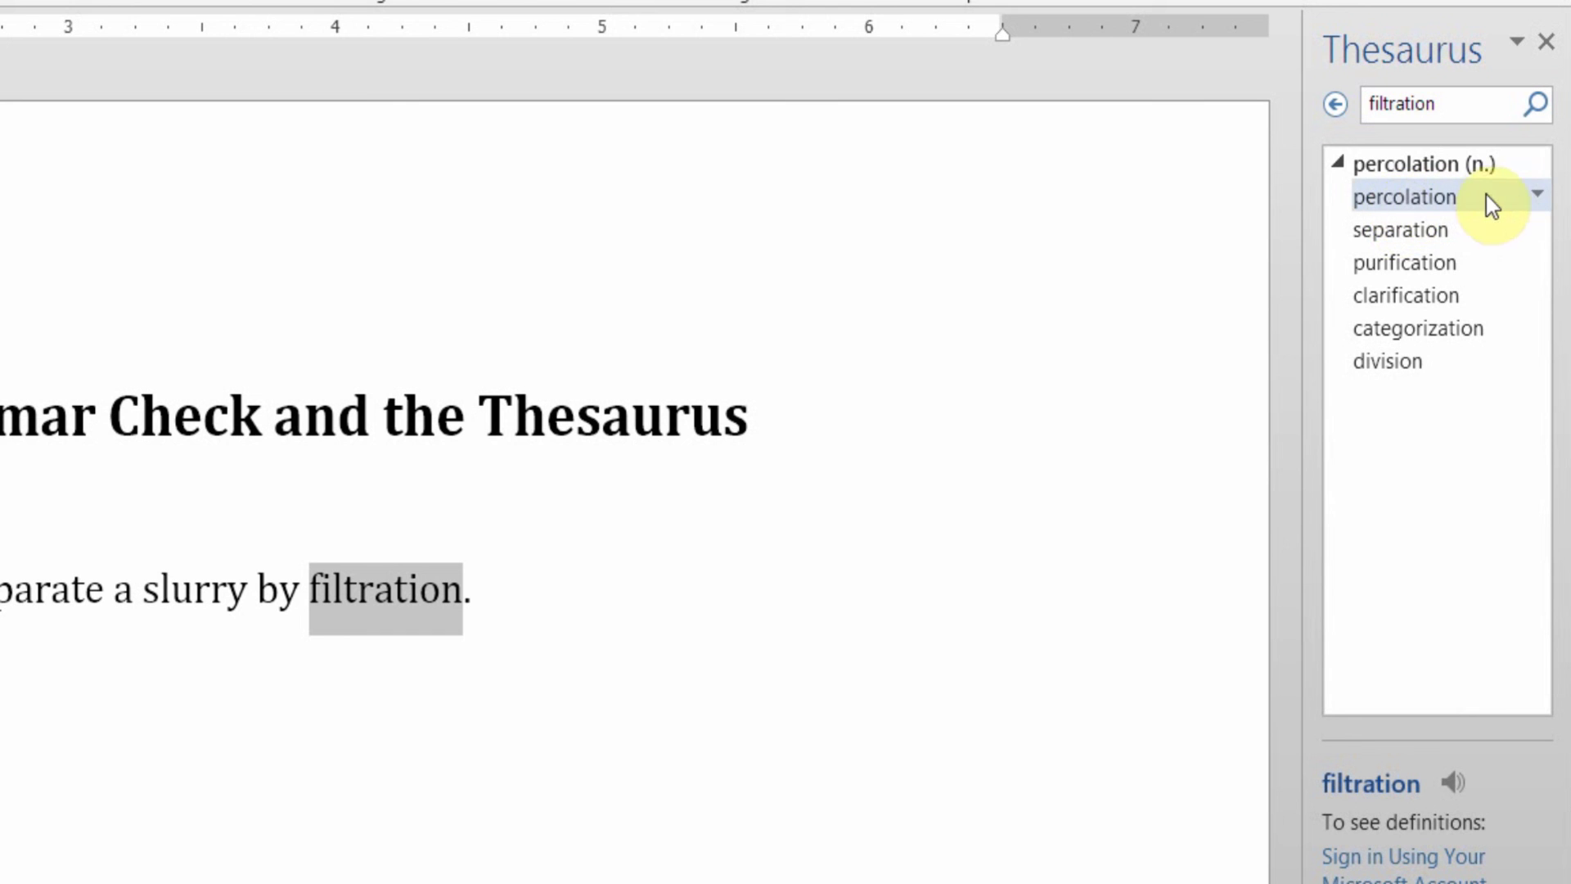
pyautogui.click(1538, 196)
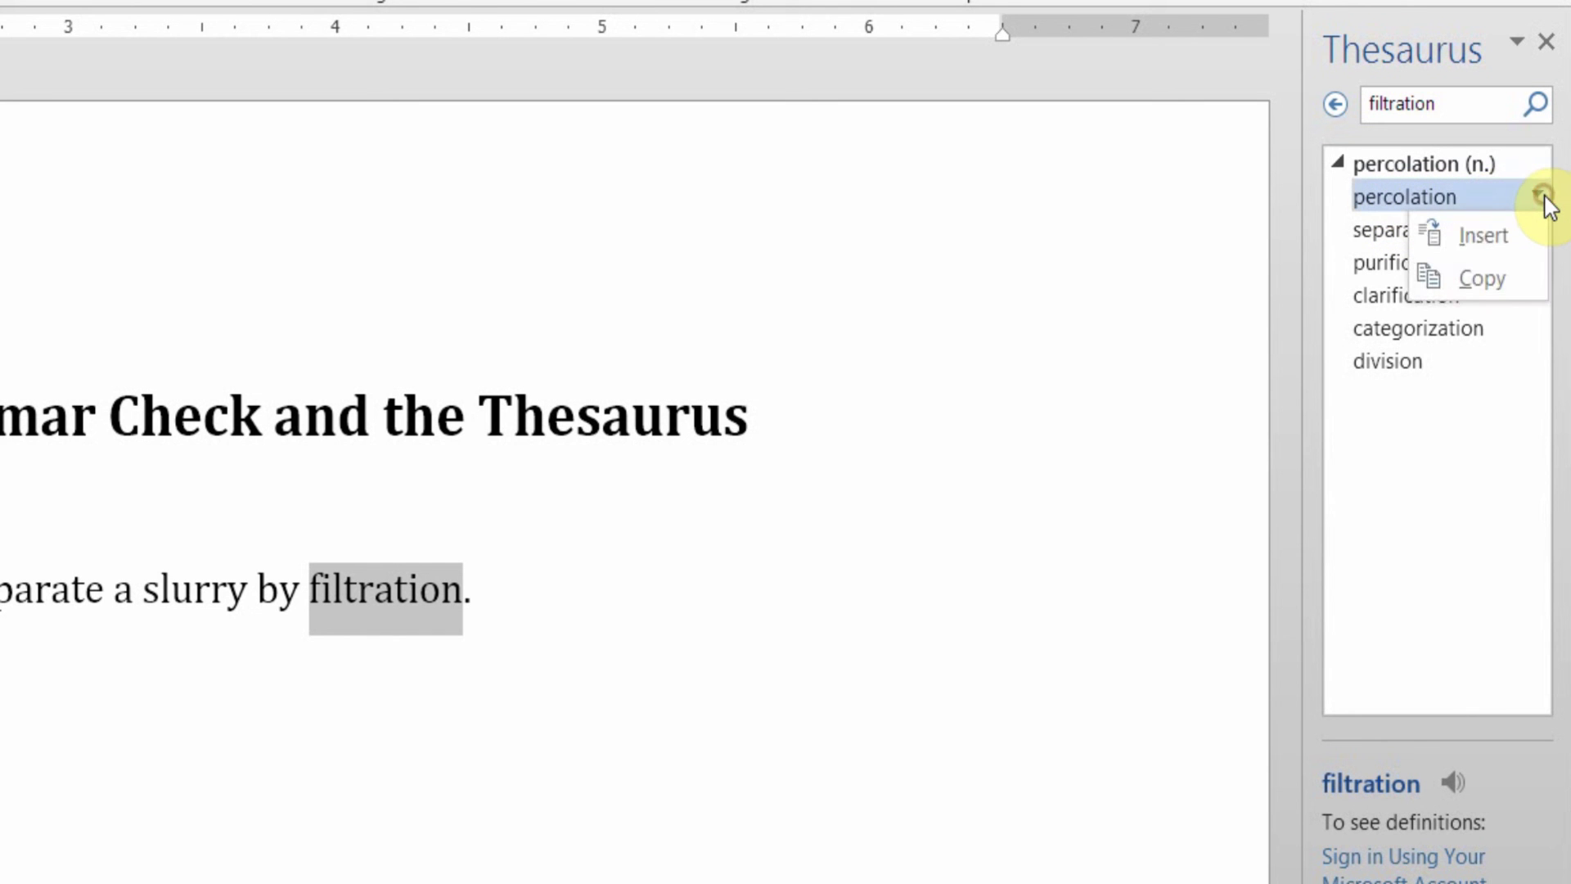
pyautogui.click(1537, 243)
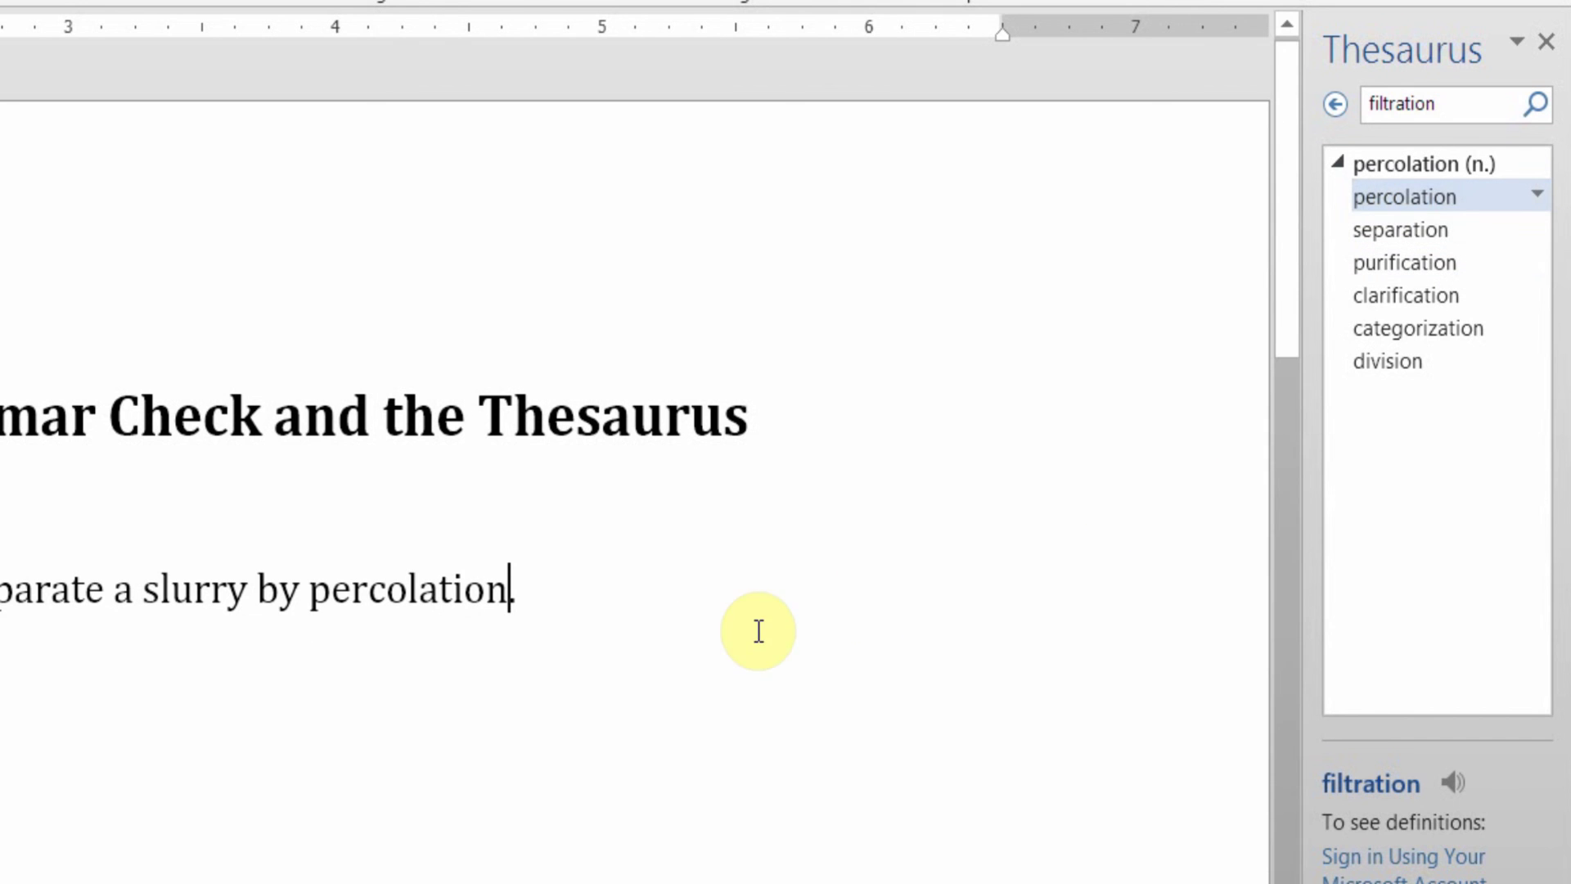